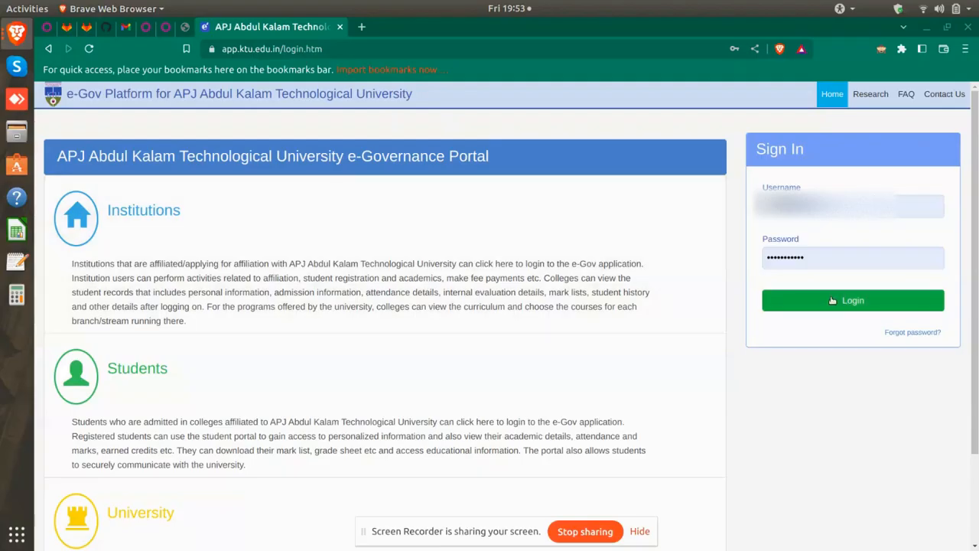
Sign in to the KTU e-Gov Portal and go to the Student section
click(832, 300)
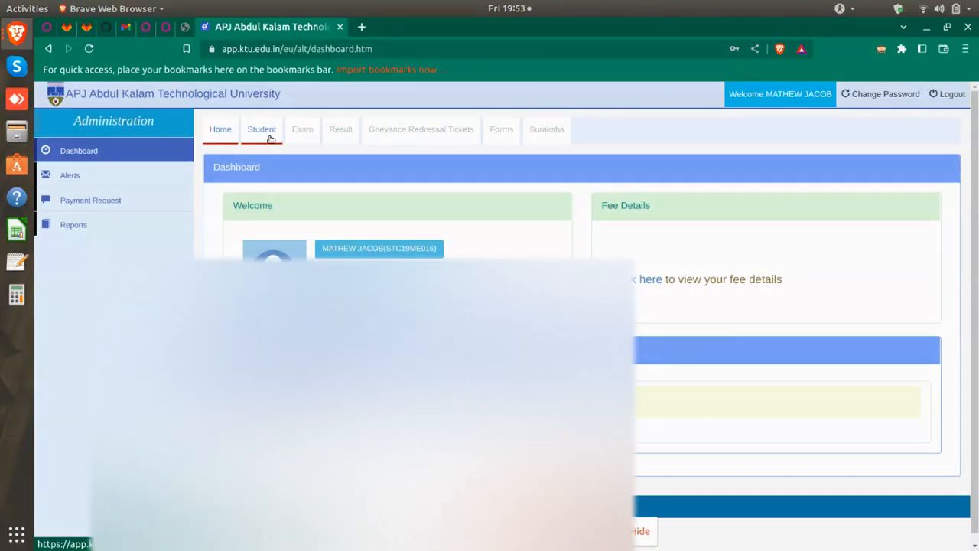
click(262, 130)
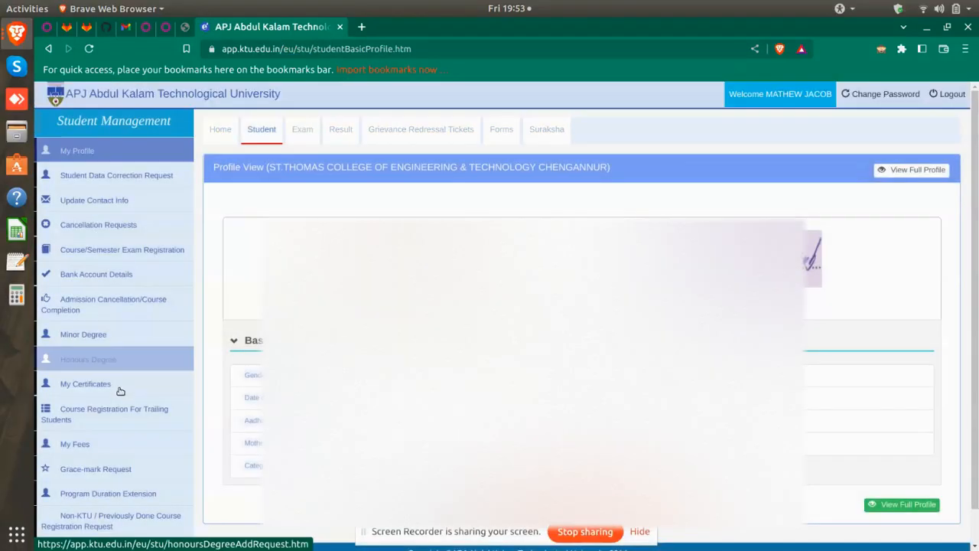
Open My Certificates and review the certificate types, none of them requested yet
click(118, 389)
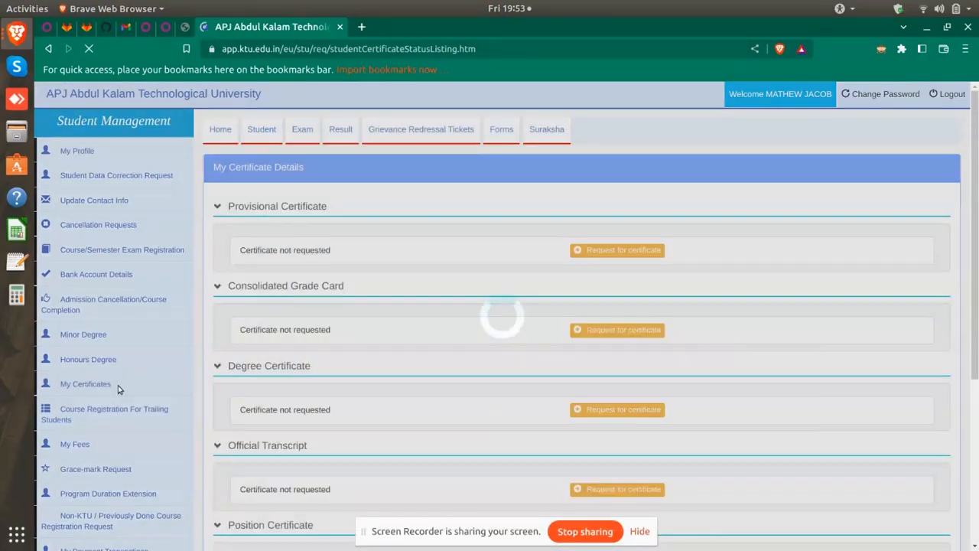
scroll(399, 287, down, 1)
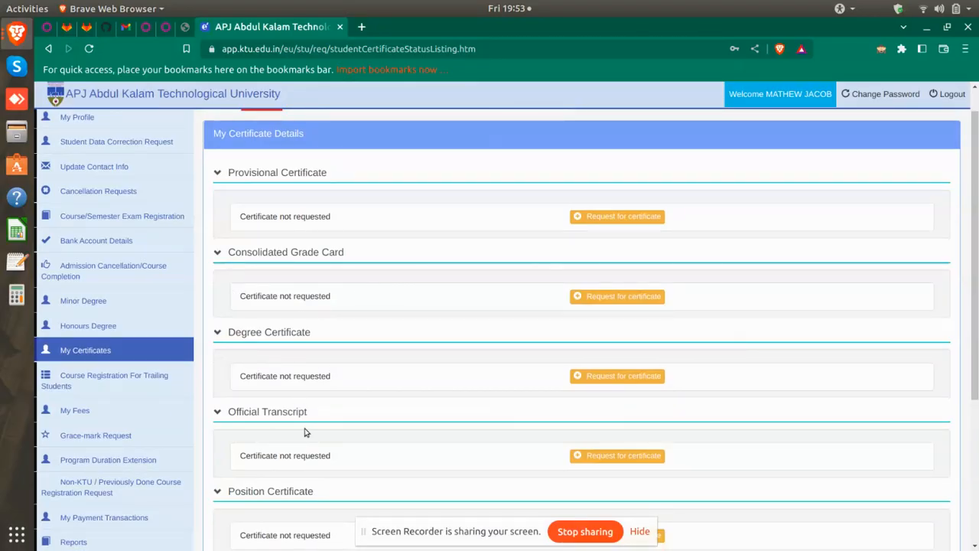
scroll(303, 431, down, 5)
scroll(325, 380, down, 2)
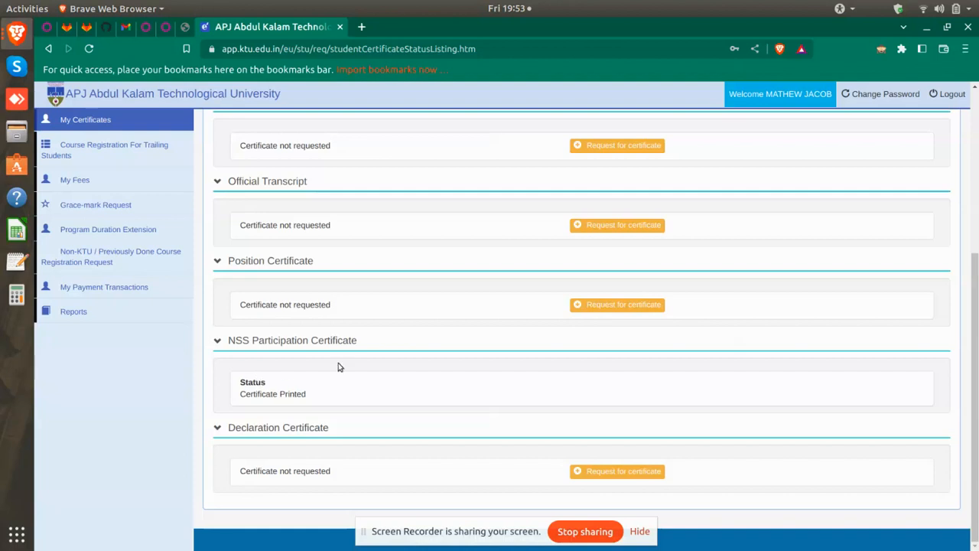
scroll(310, 442, up, 7)
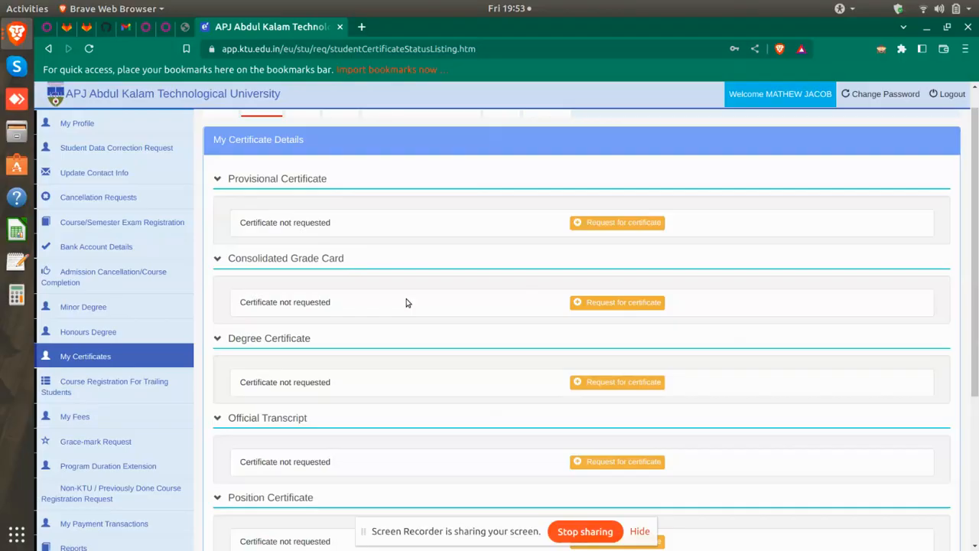
scroll(330, 354, down, 1)
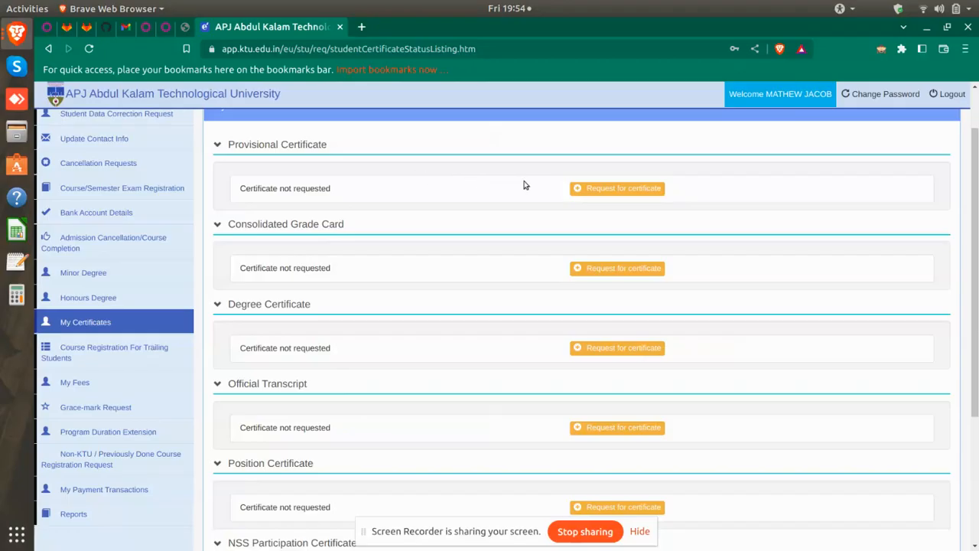
scroll(321, 175, up, 1)
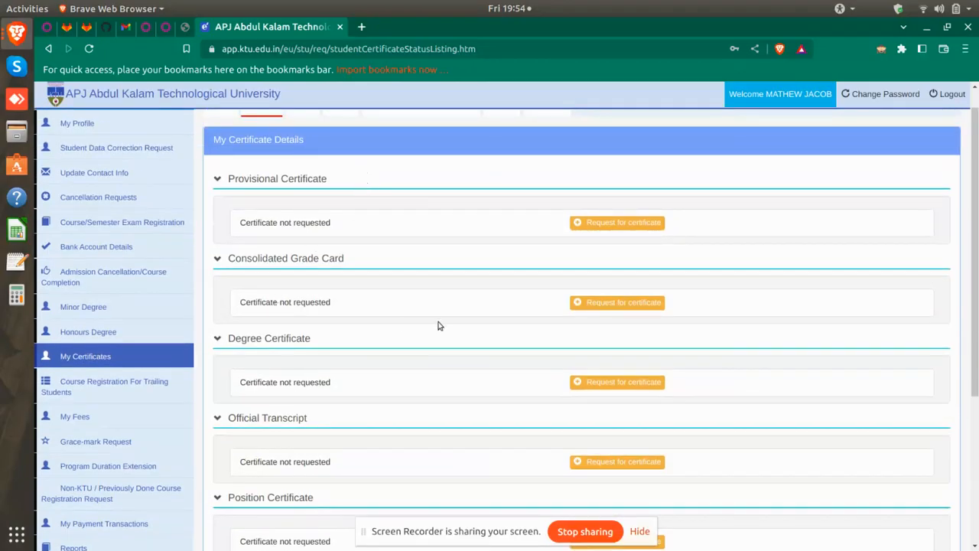
Start a new request for the Degree Certificate
click(596, 388)
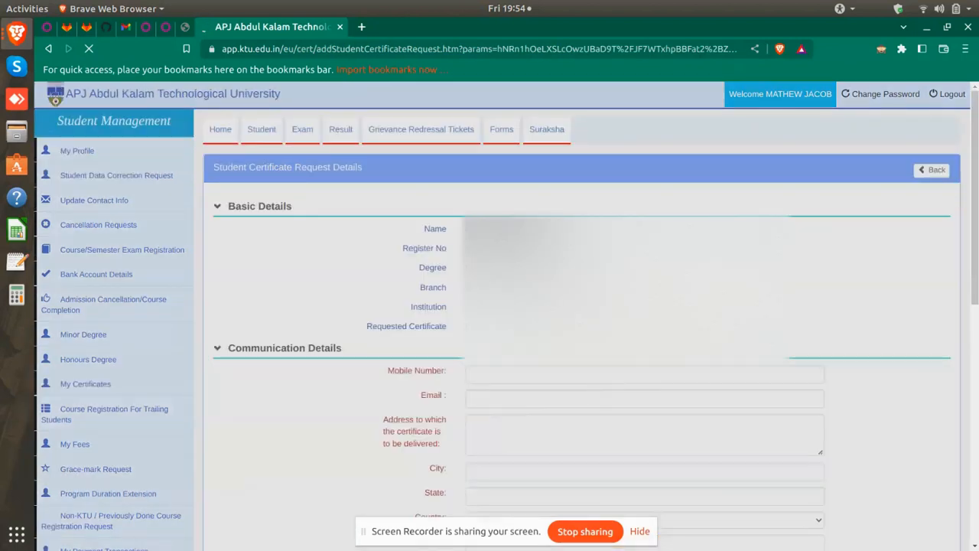
scroll(581, 344, down, 2)
scroll(577, 330, down, 3)
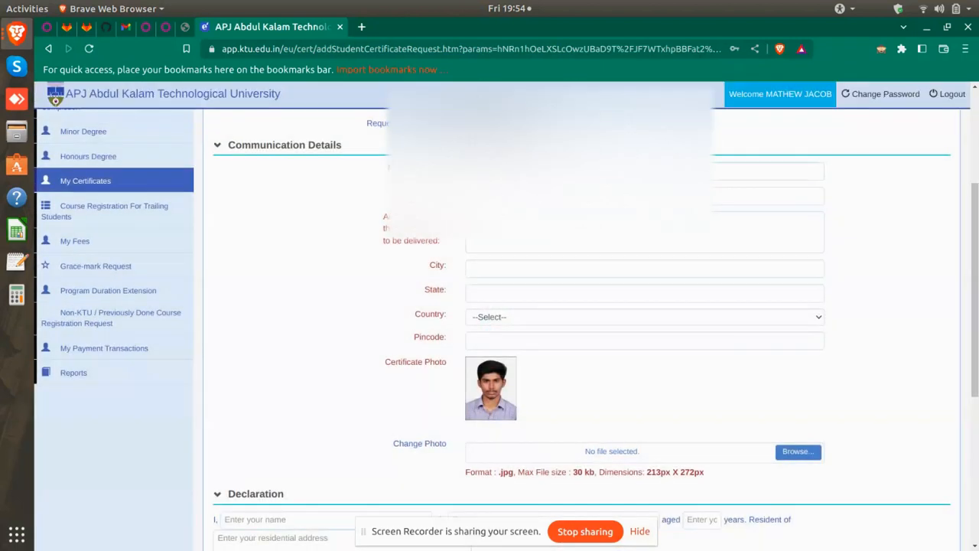
Fill in the mobile number, email, delivery address, city and state on the request form
click(645, 172)
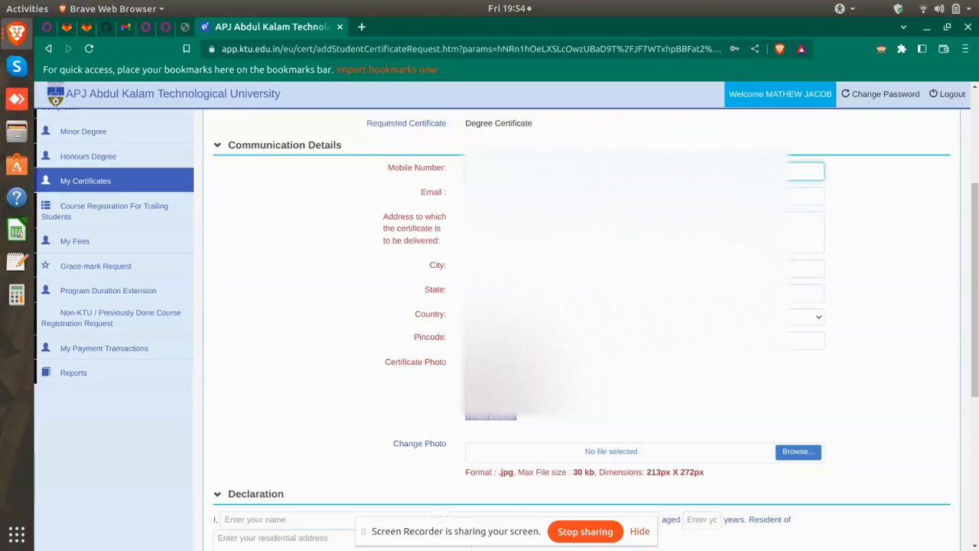
click(805, 195)
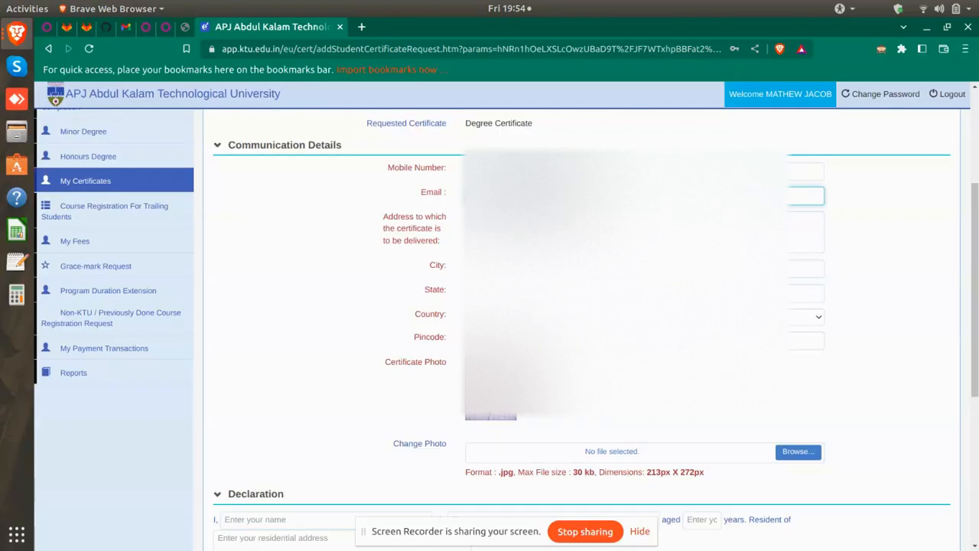
click(645, 231)
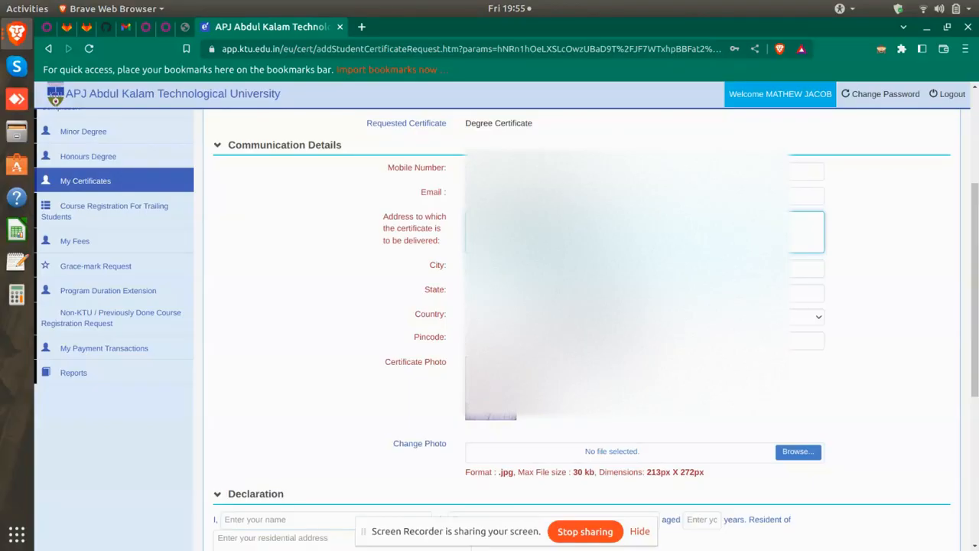
click(589, 269)
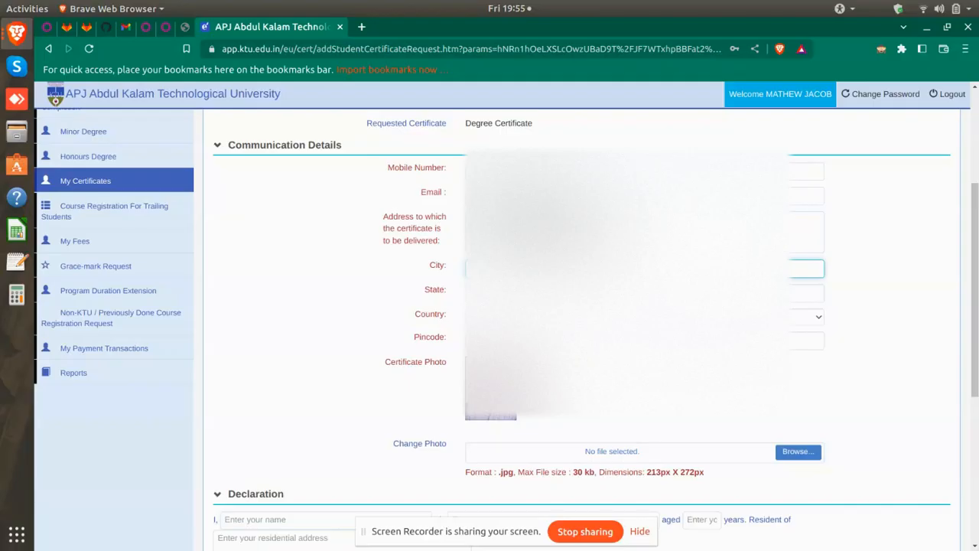
click(656, 292)
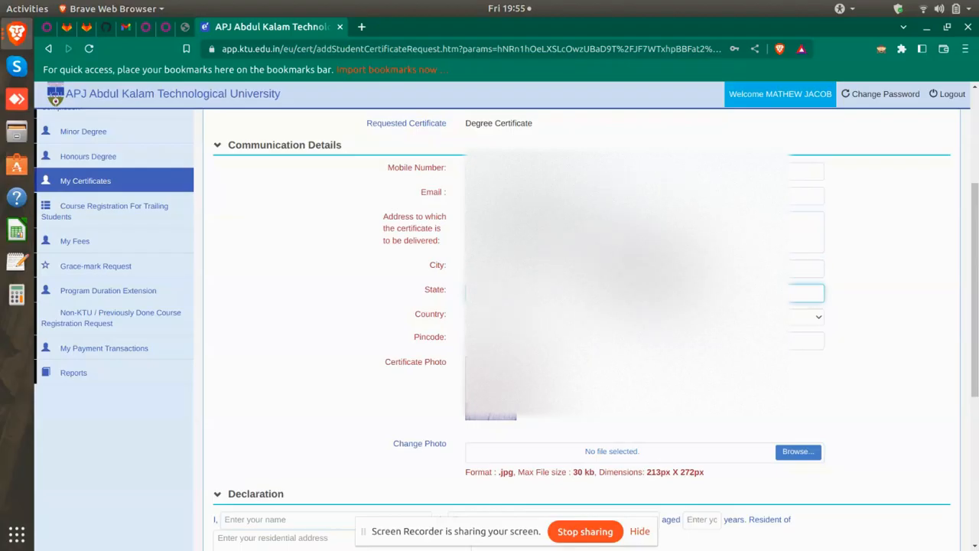
click(656, 316)
Choose the country by typing 'in' in the Country list, then enter the pincode
click(647, 317)
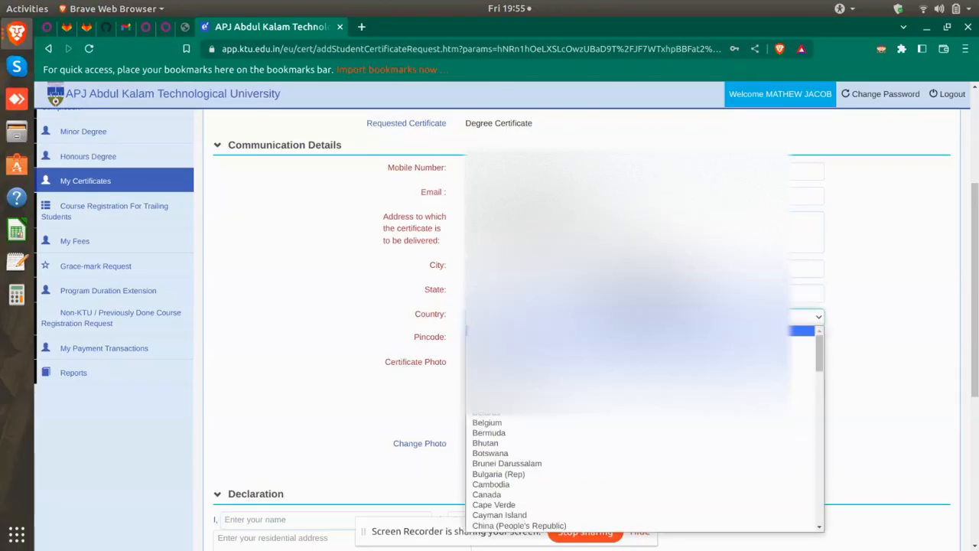
text(in)
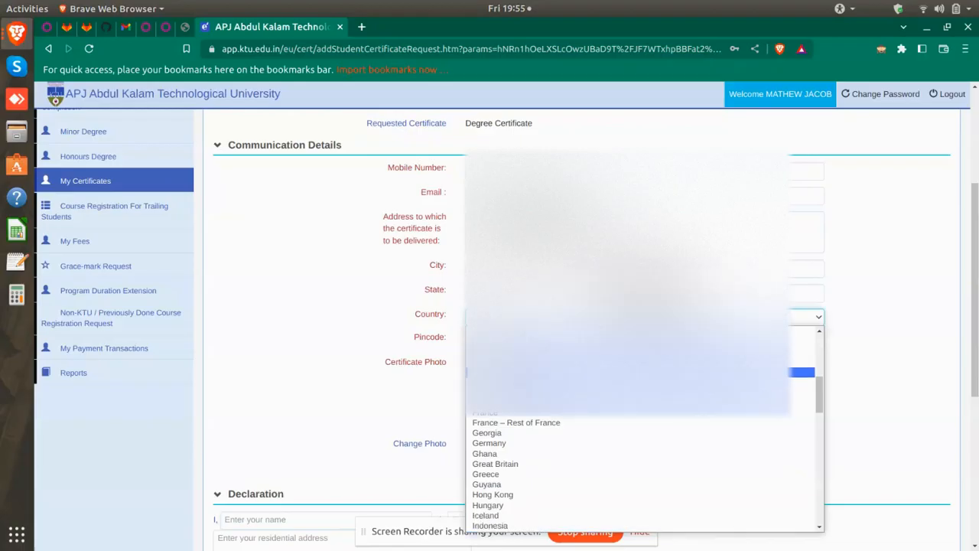
scroll(483, 459, down, 2)
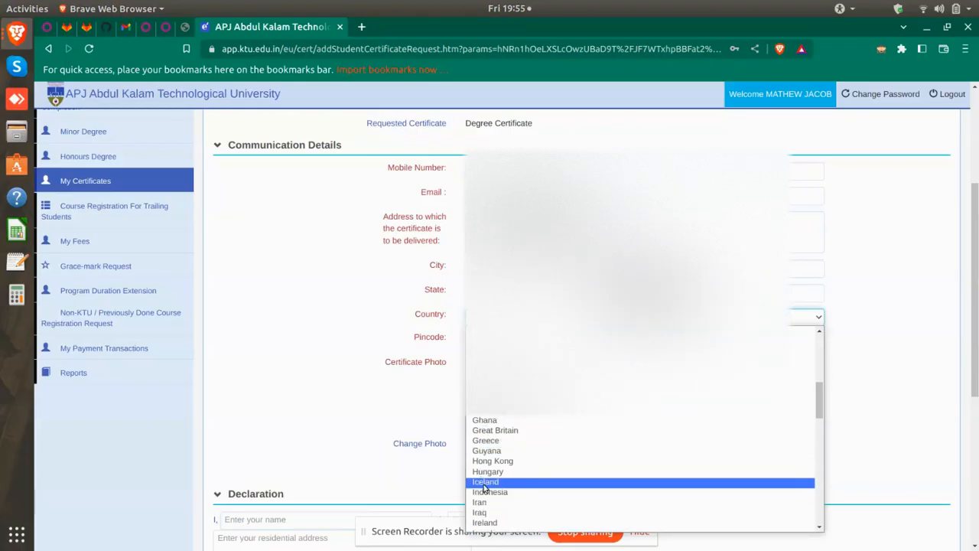
scroll(482, 501, down, 1)
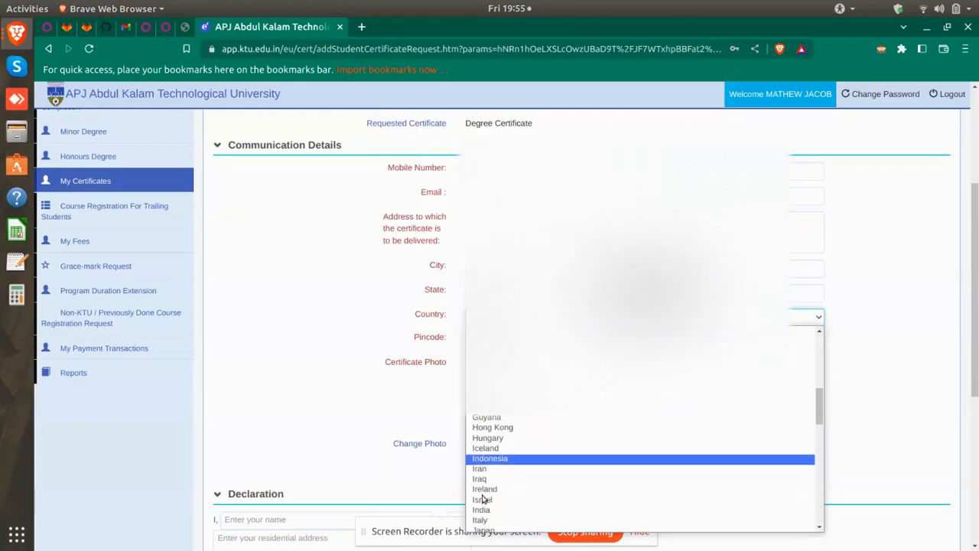
click(483, 515)
key(Tab)
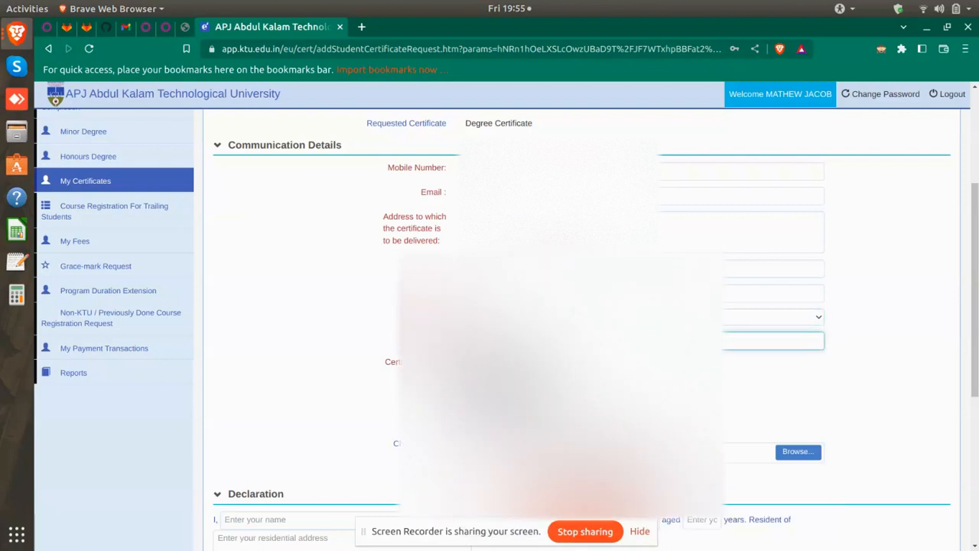
click(279, 415)
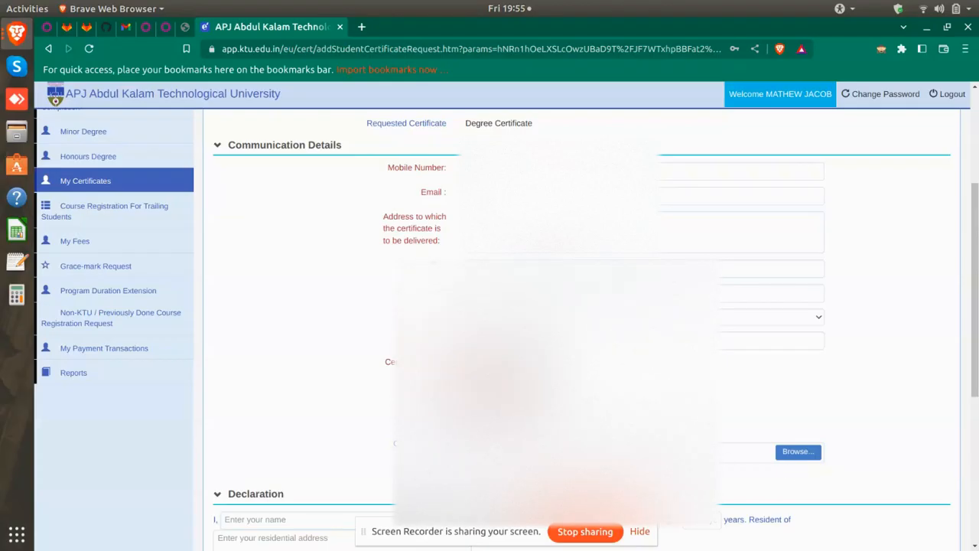
scroll(196, 282, down, 5)
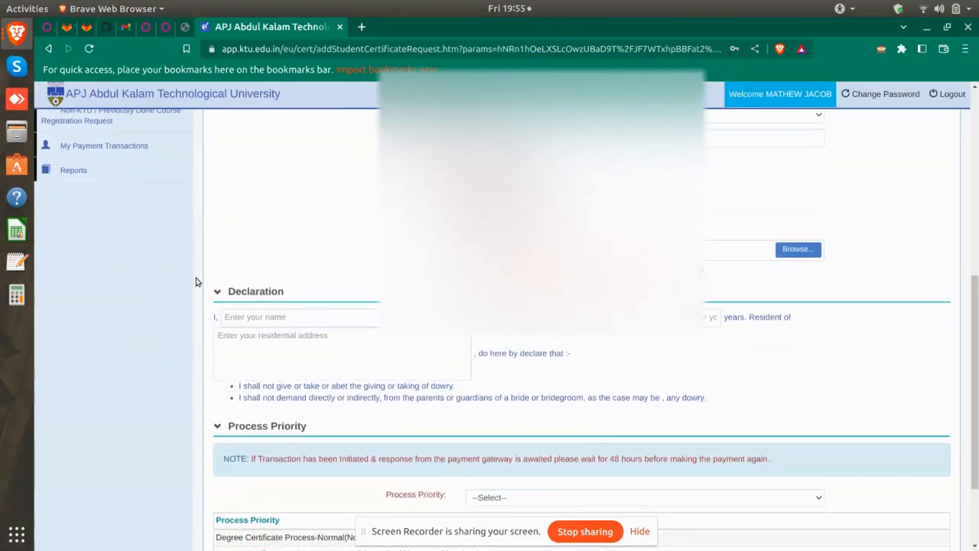
Enter the applicant's name and age 23 in the declaration
click(277, 313)
key(Tab)
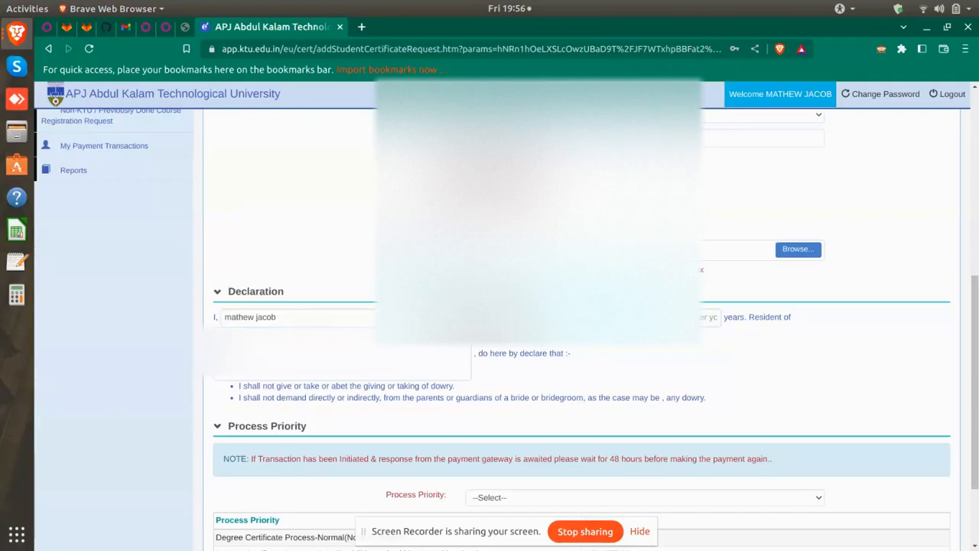
key(Tab)
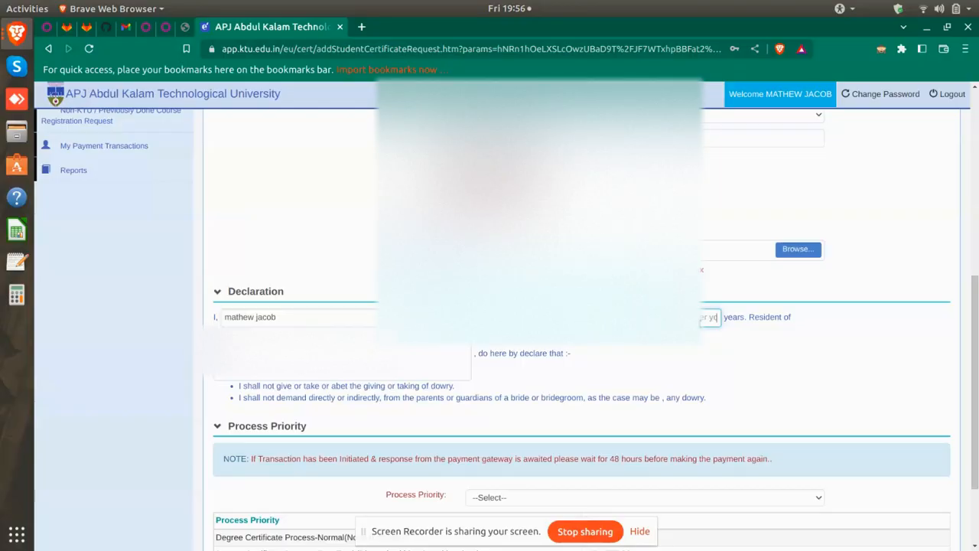
text(2)
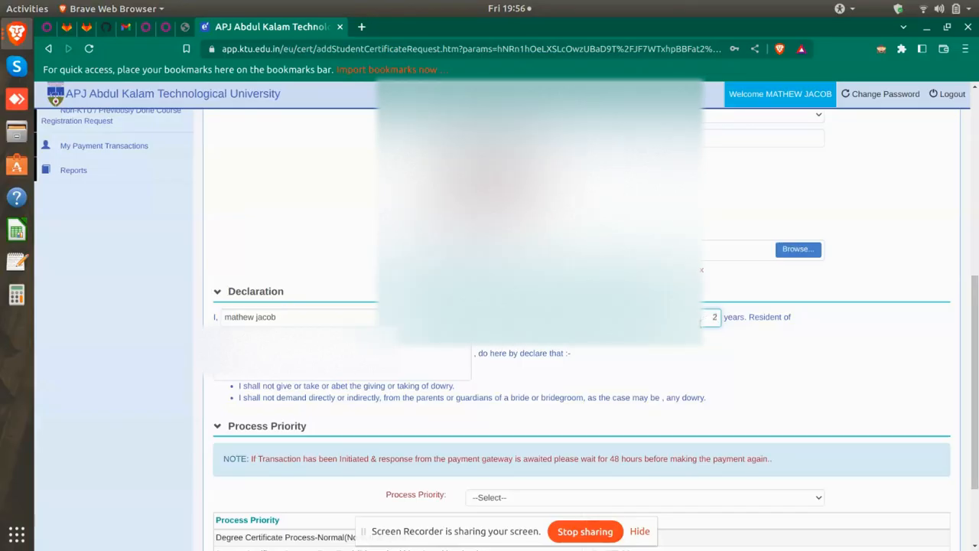
text(3)
Remove the name line and its empty line from the start of the residential address
click(342, 362)
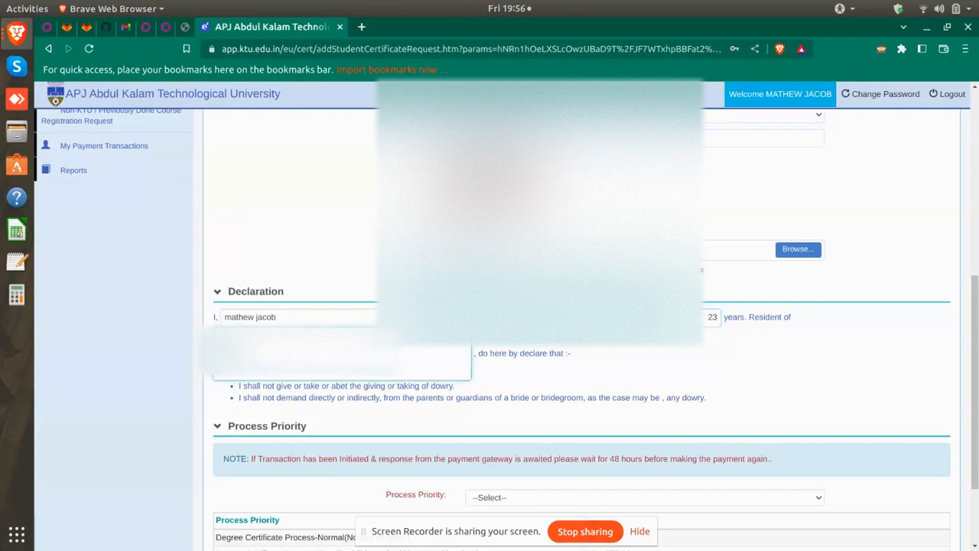
scroll(343, 306, up, 4)
drag(652, 207, 468, 185)
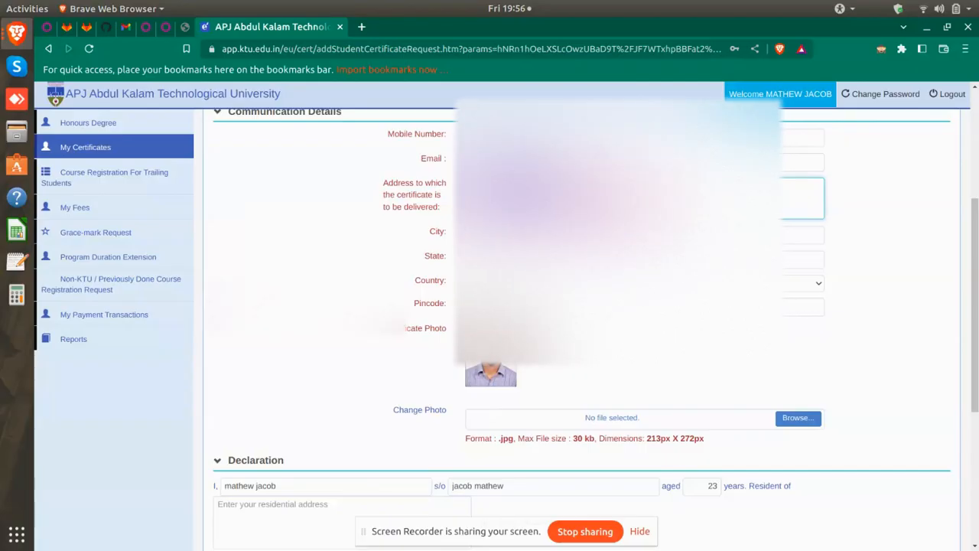
scroll(247, 404, down, 5)
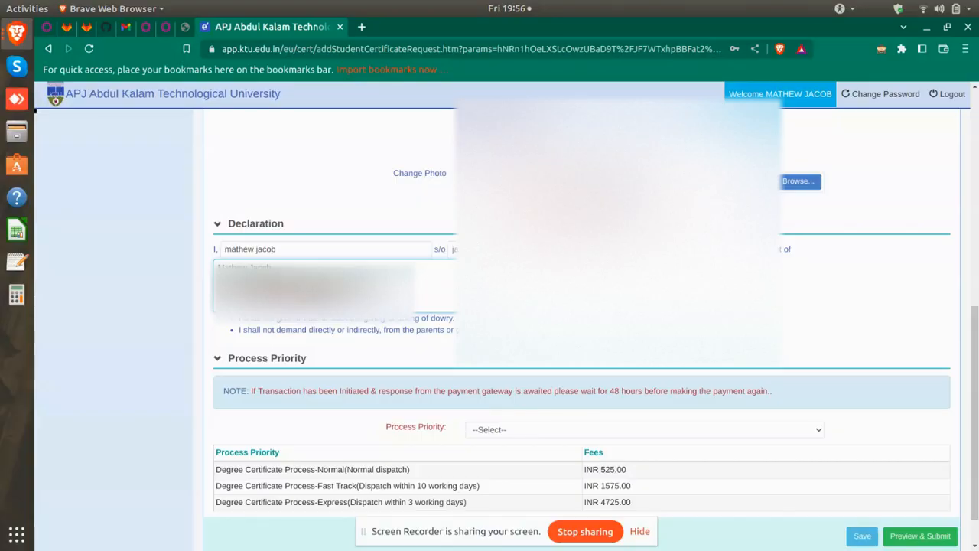
drag(277, 267, 197, 266)
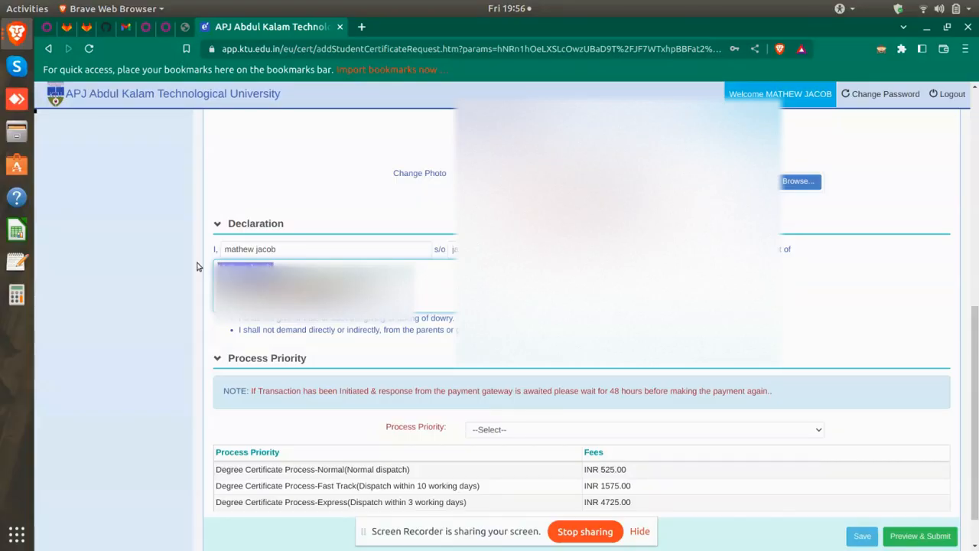
key(BackSpace)
key(Delete)
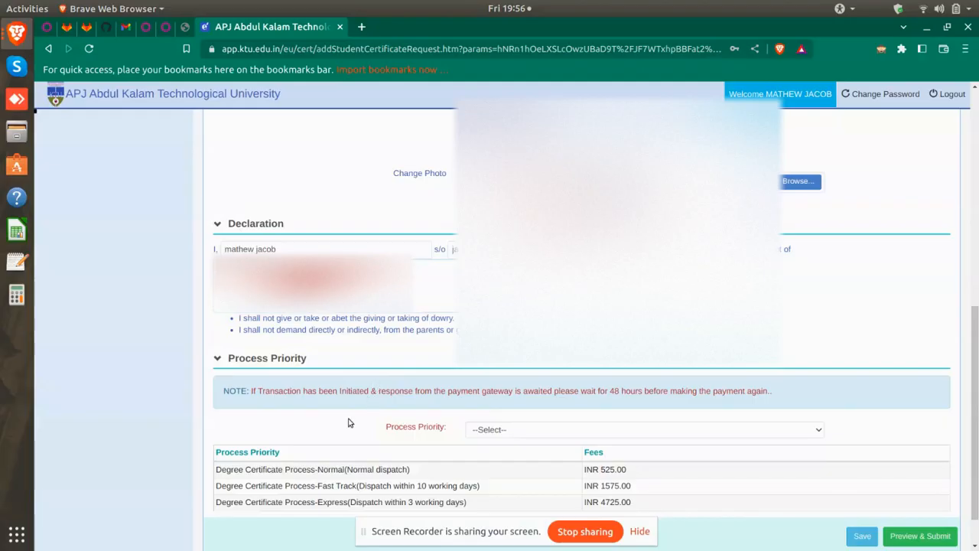
Set Process Priority to Normal dispatch - Rs.525.00 and save the request
scroll(554, 484, down, 1)
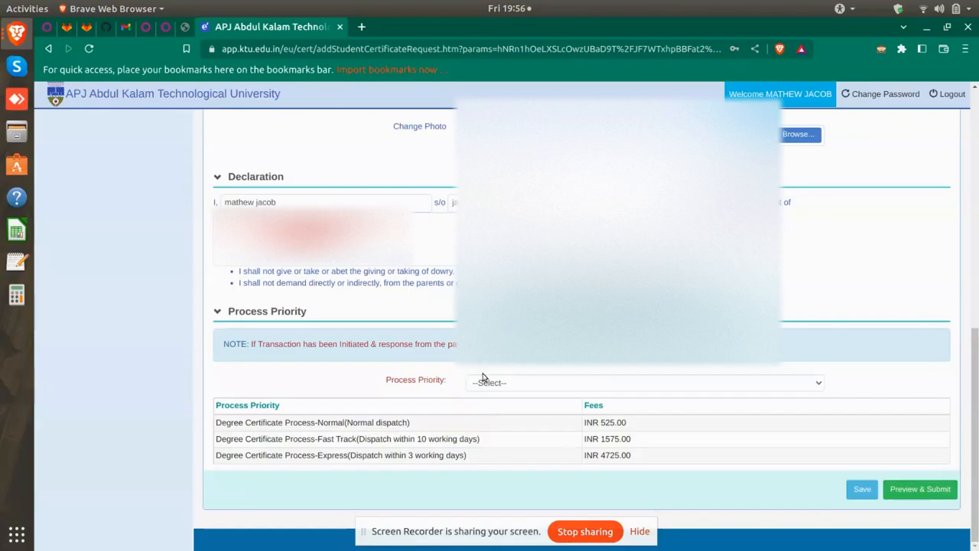
click(485, 382)
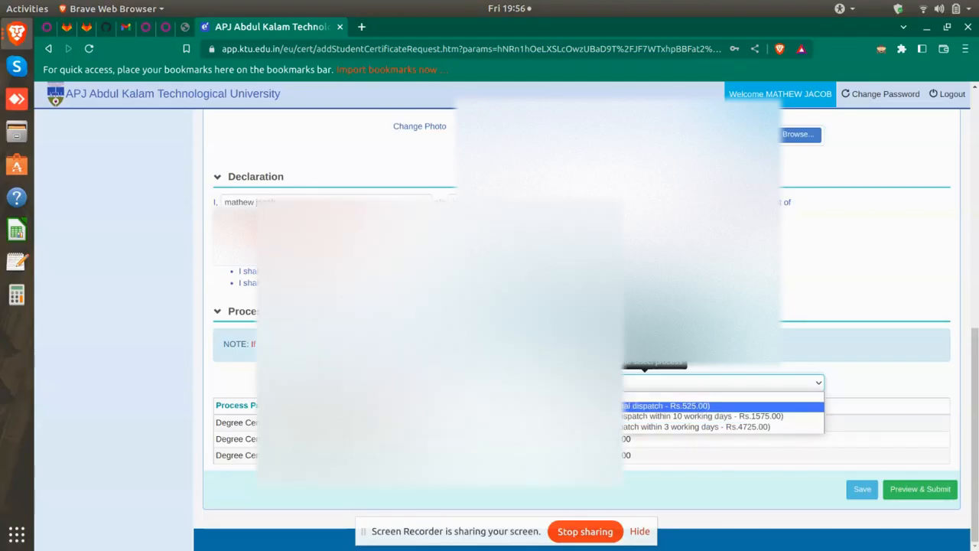
click(666, 406)
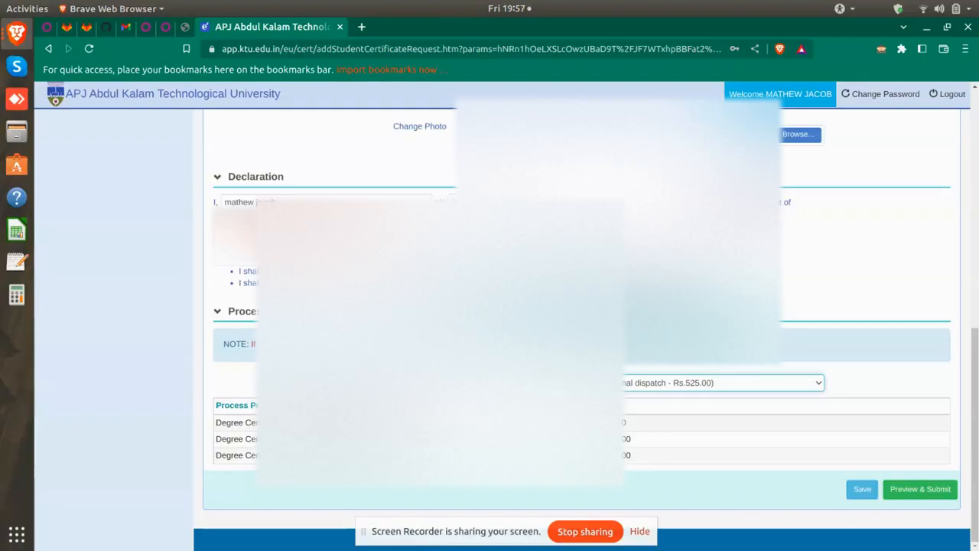
click(860, 488)
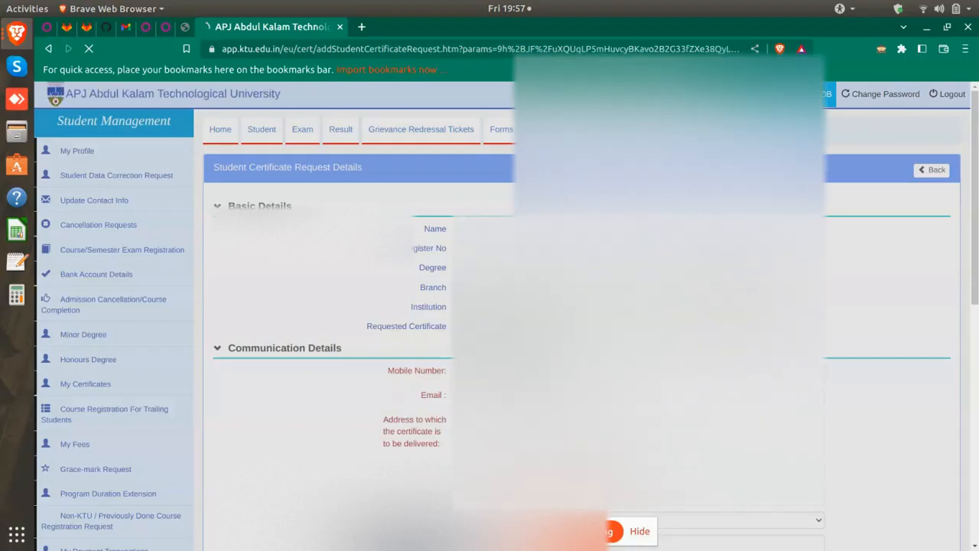
Save the certificate request again from the bottom of the form
scroll(582, 321, down, 5)
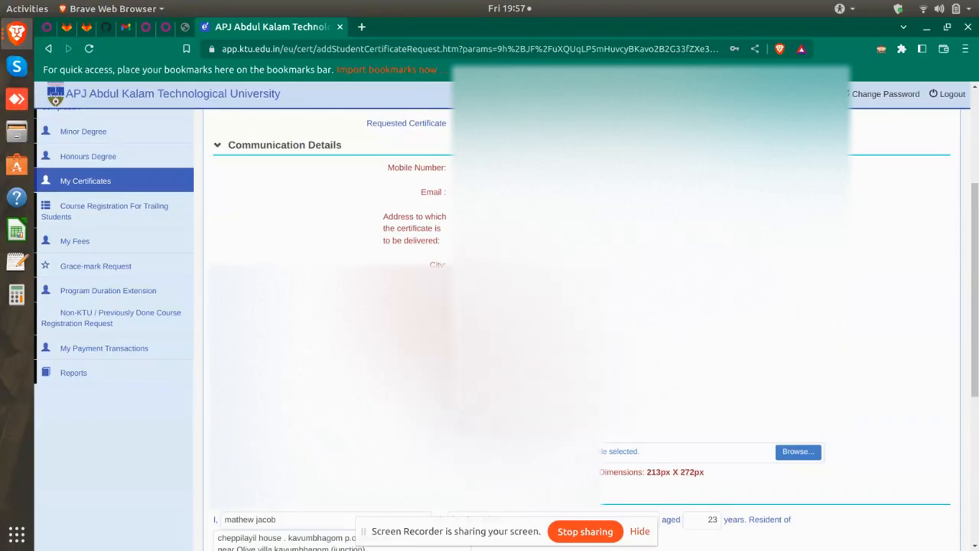
scroll(581, 321, down, 2)
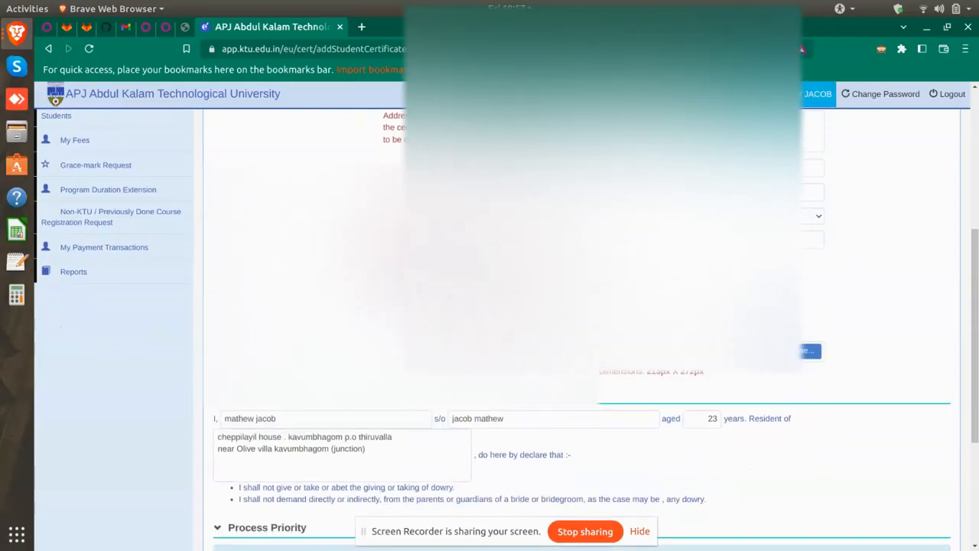
scroll(582, 321, down, 3)
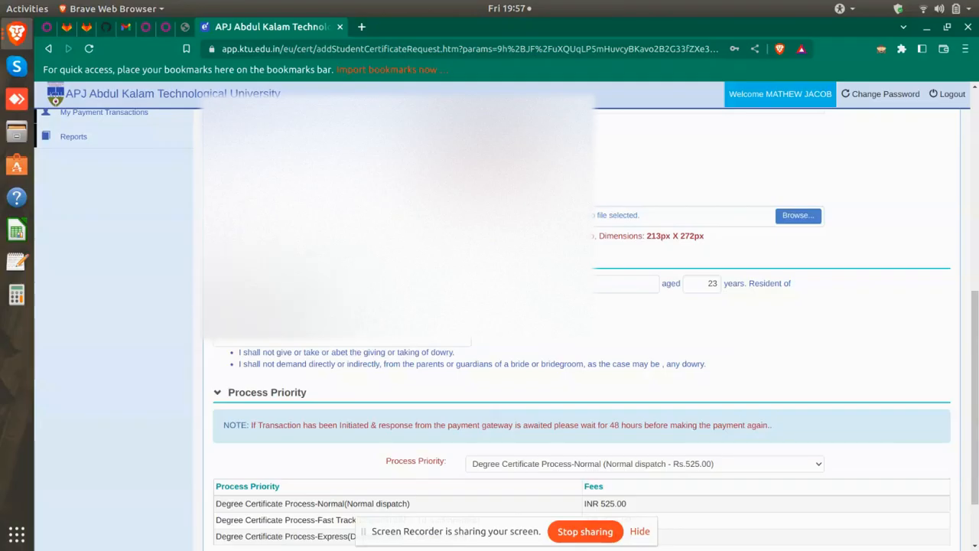
scroll(910, 431, down, 2)
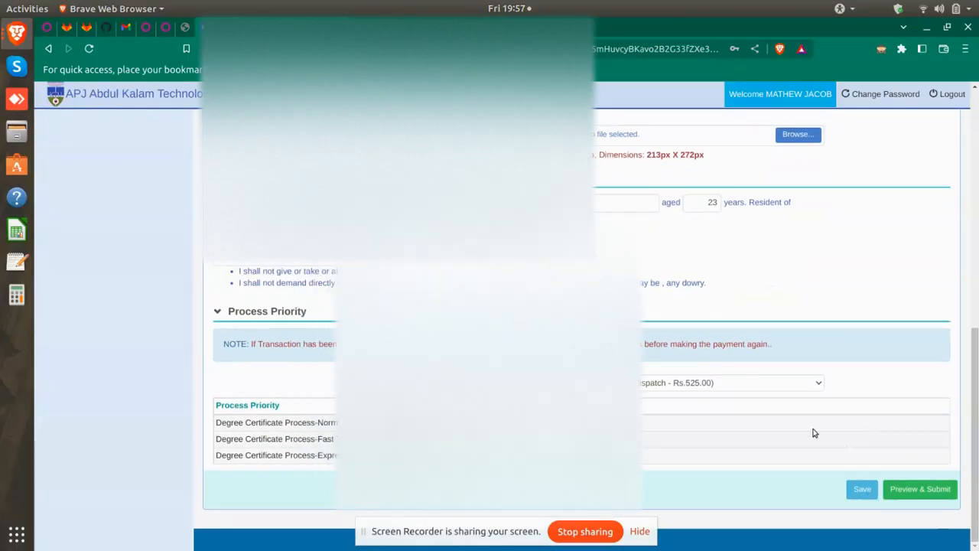
click(859, 490)
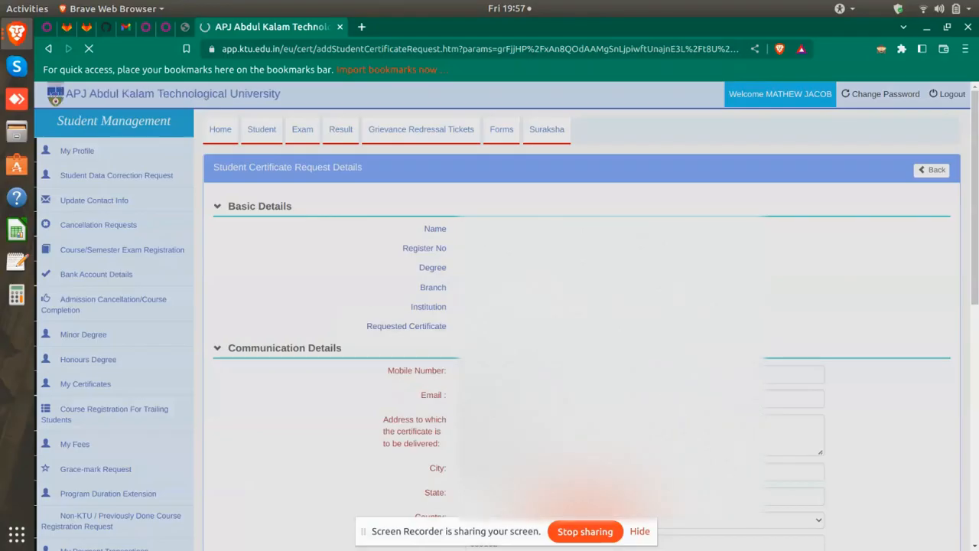
Preview the saved request before submitting
scroll(581, 329, down, 5)
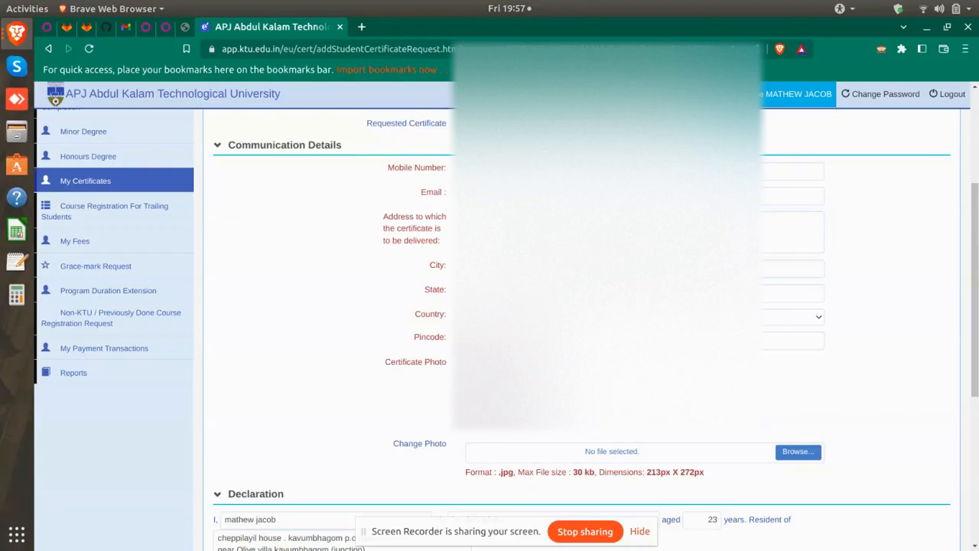
scroll(592, 438, down, 10)
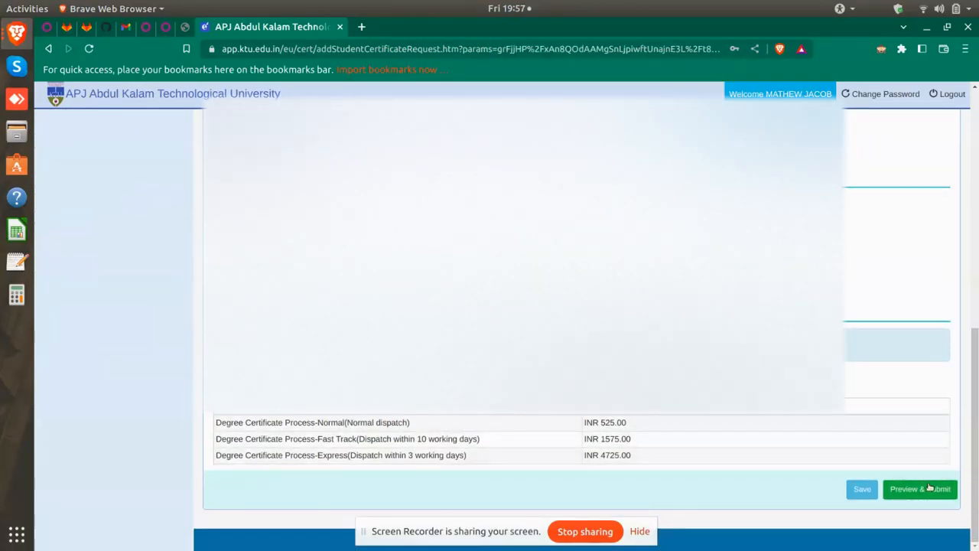
click(927, 490)
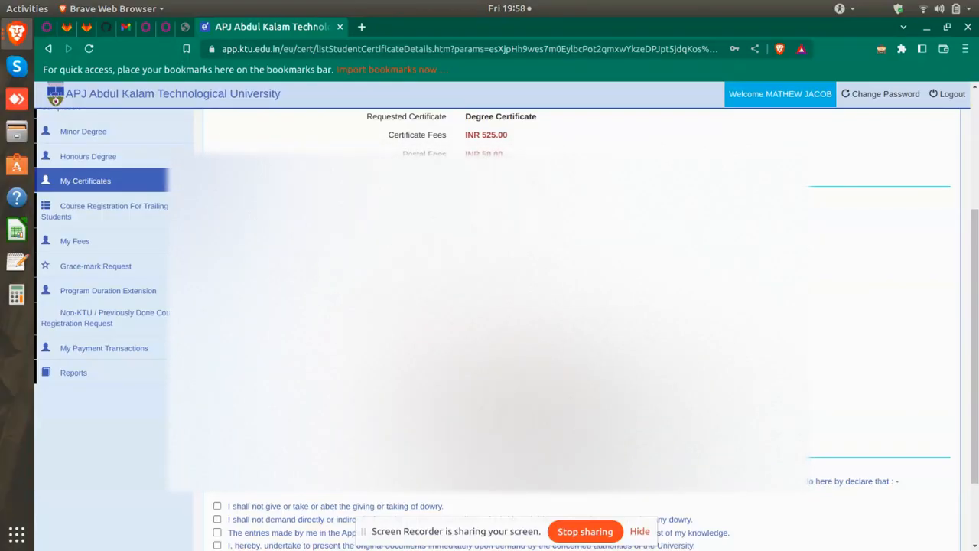
Tick the dowry and correct-entries declarations and submit to reach the INR 575.00 payment page
scroll(581, 321, down, 3)
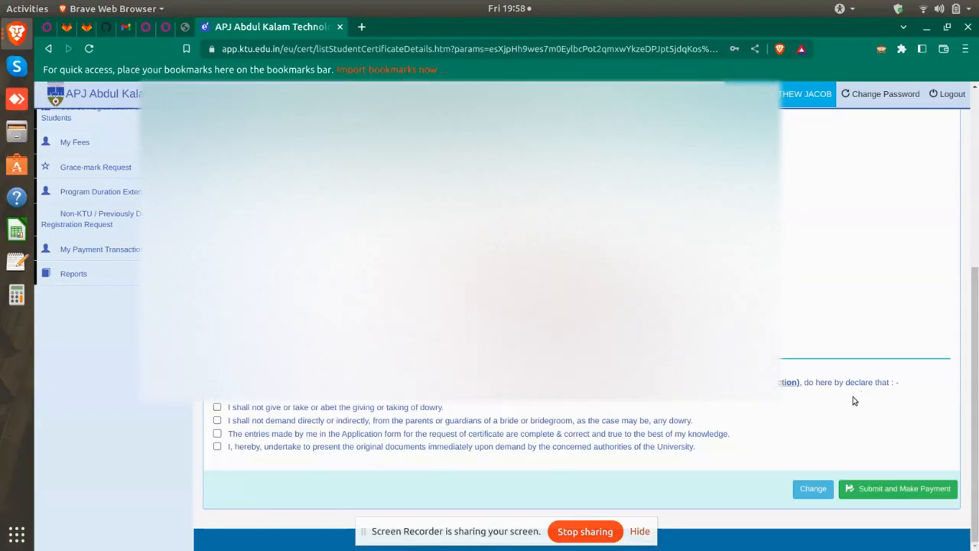
click(218, 407)
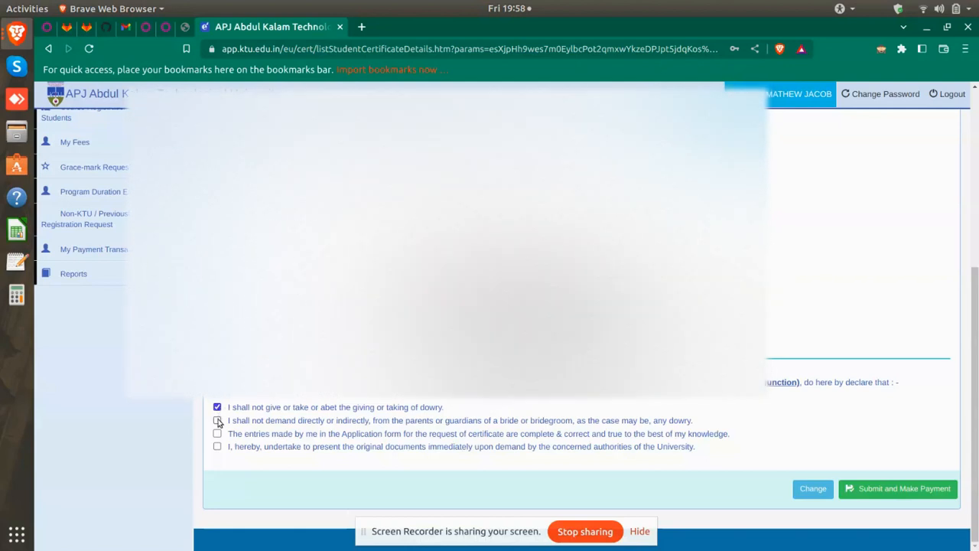
click(218, 421)
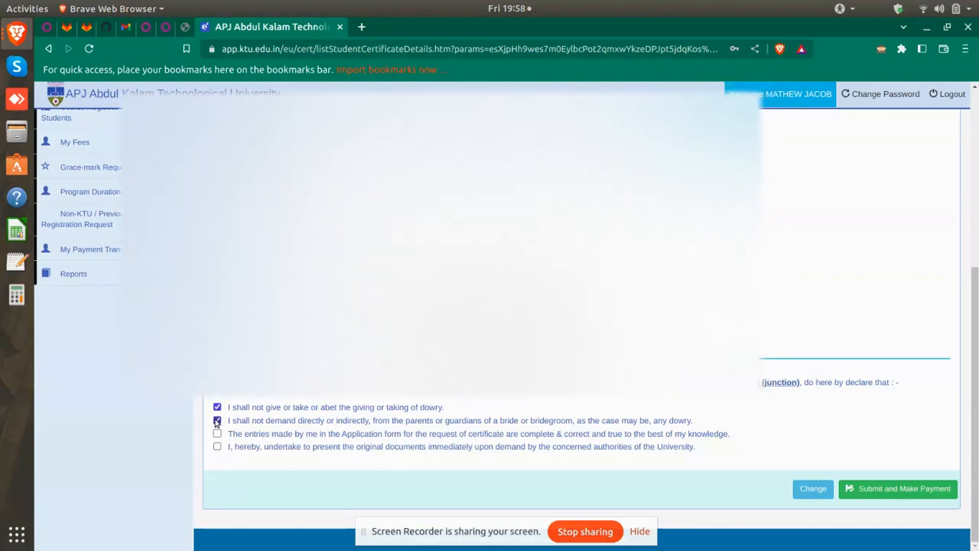
click(218, 434)
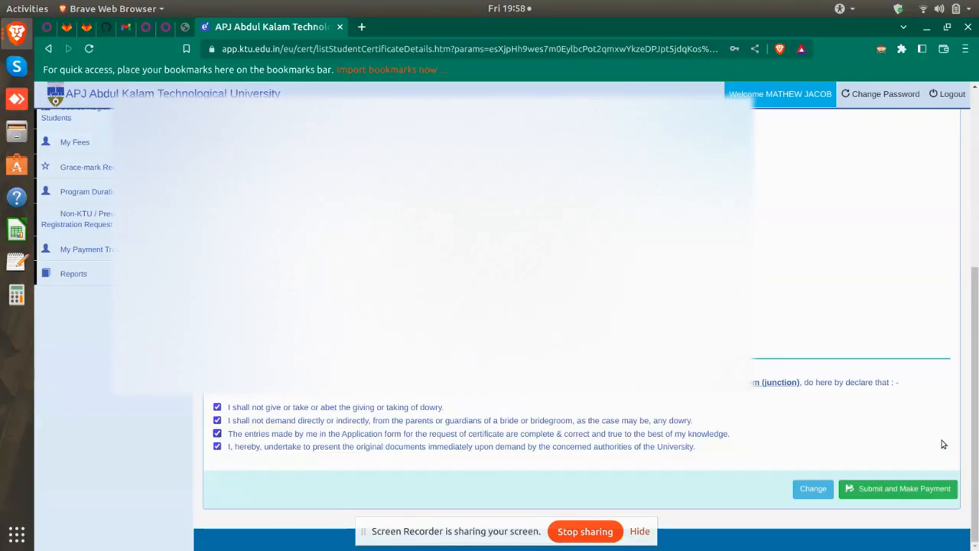
click(921, 489)
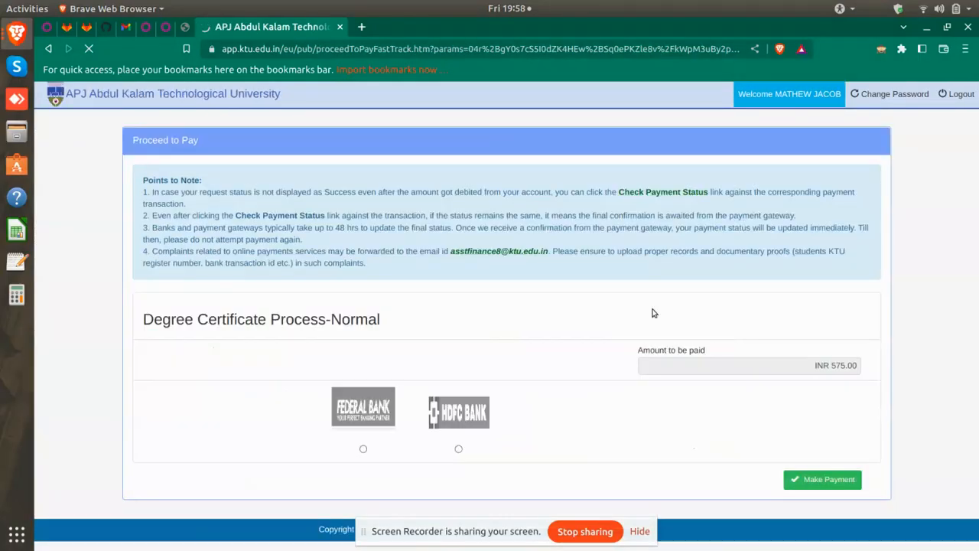
Pay via Federal Bank and dismiss the 'Window Already Opened' alert
click(364, 448)
click(813, 482)
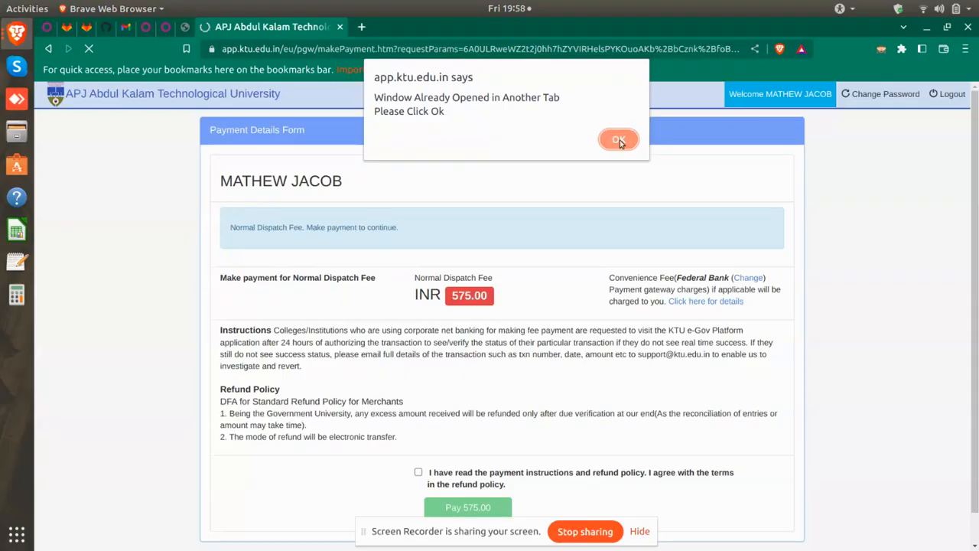
click(619, 140)
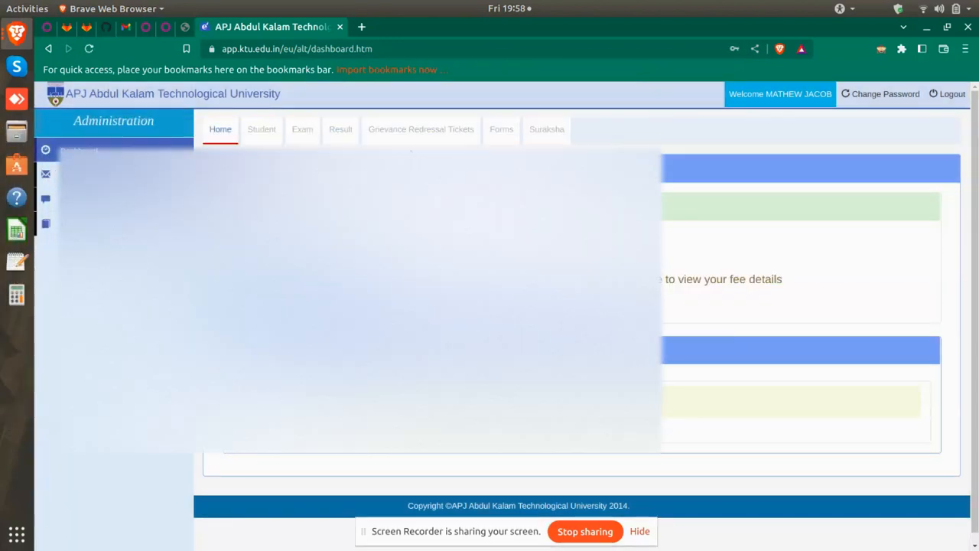
Reopen the pending degree certificate request from the Student section and preview it
click(262, 129)
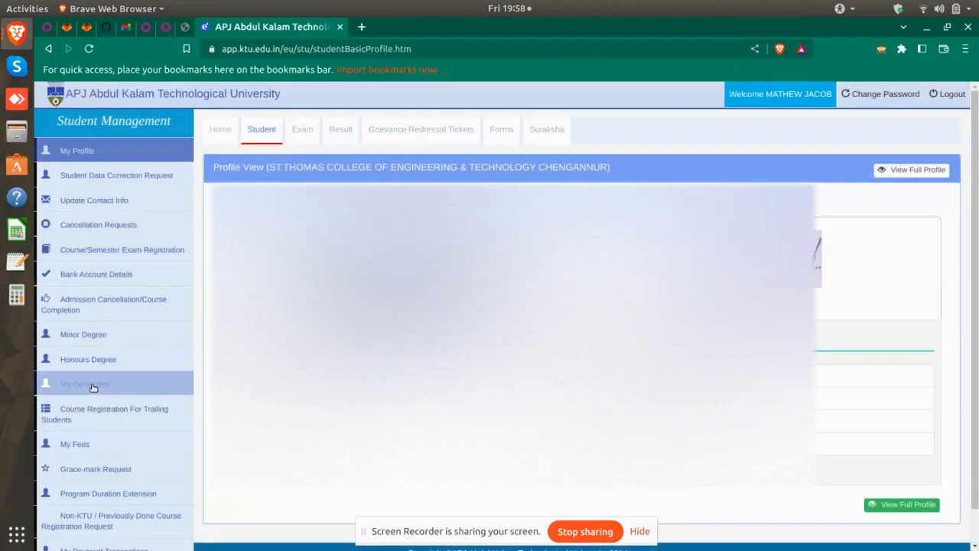
click(92, 385)
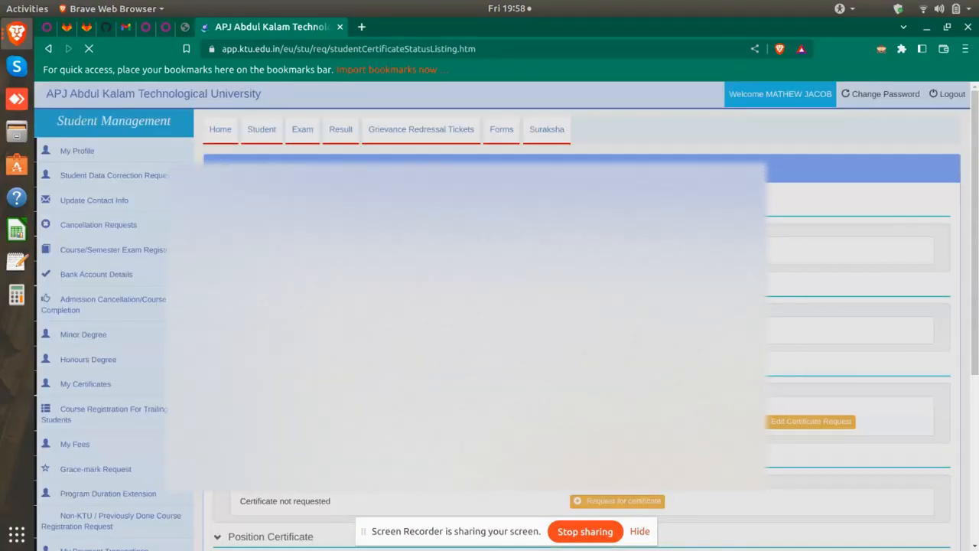
scroll(778, 219, down, 4)
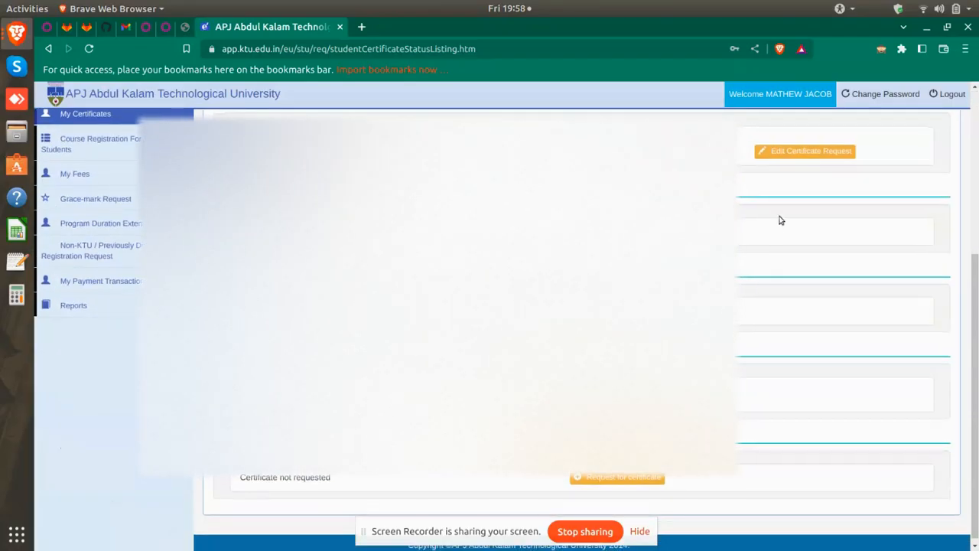
click(813, 152)
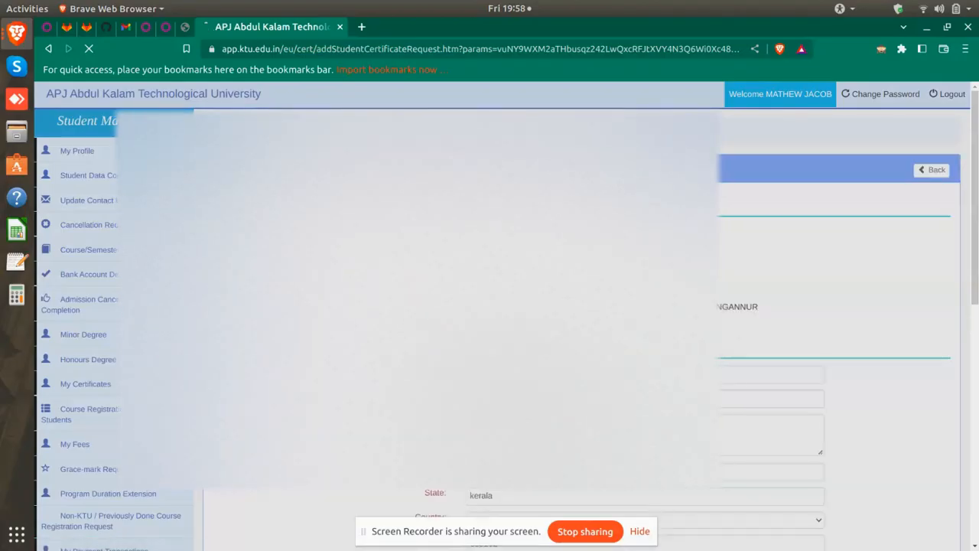
scroll(504, 306, down, 10)
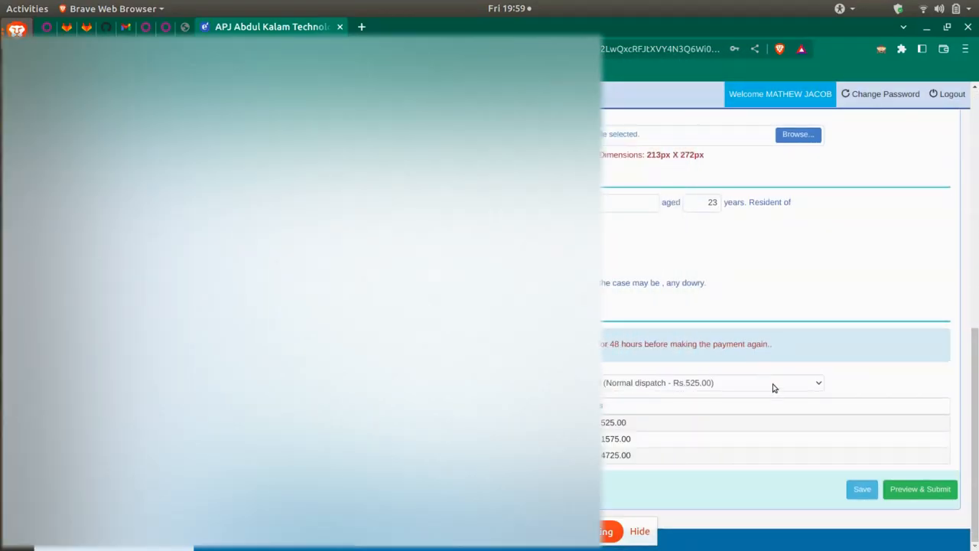
click(938, 491)
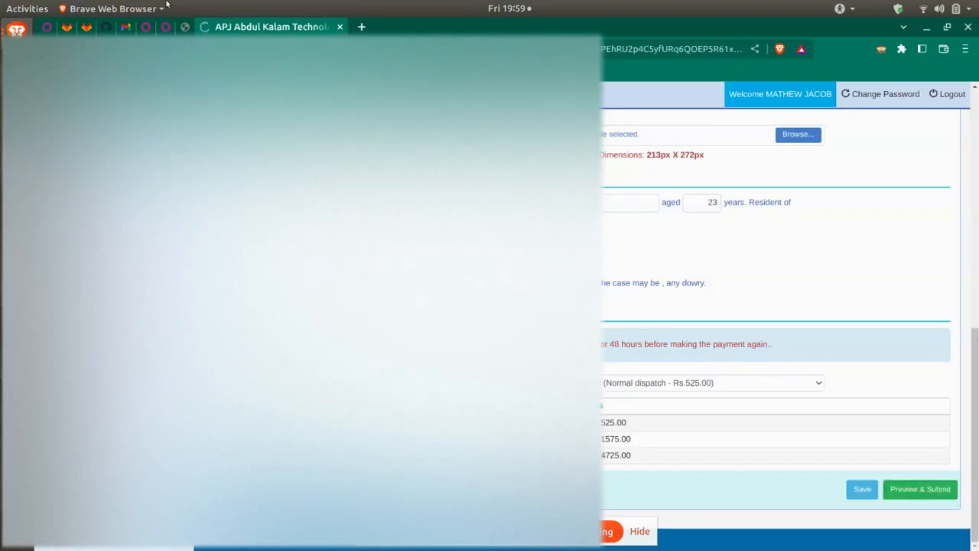
Tick all four declarations and submit to reach the INR 575.00 payment page
scroll(581, 306, down, 3)
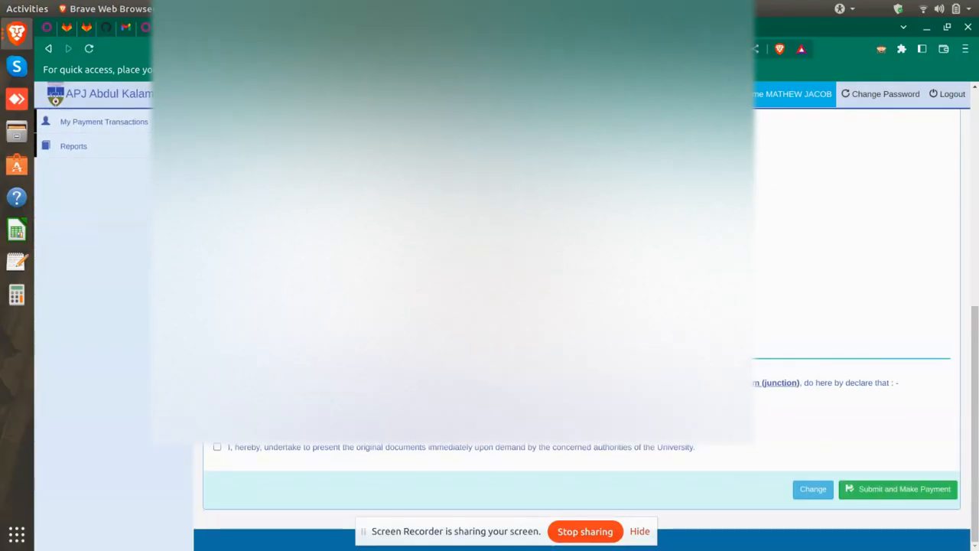
click(217, 408)
click(217, 421)
click(217, 434)
click(217, 447)
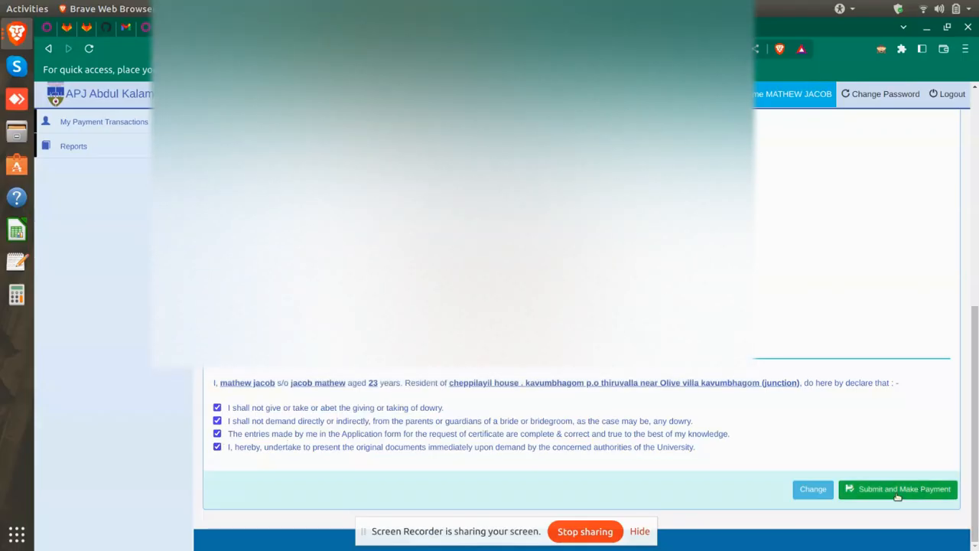
click(893, 497)
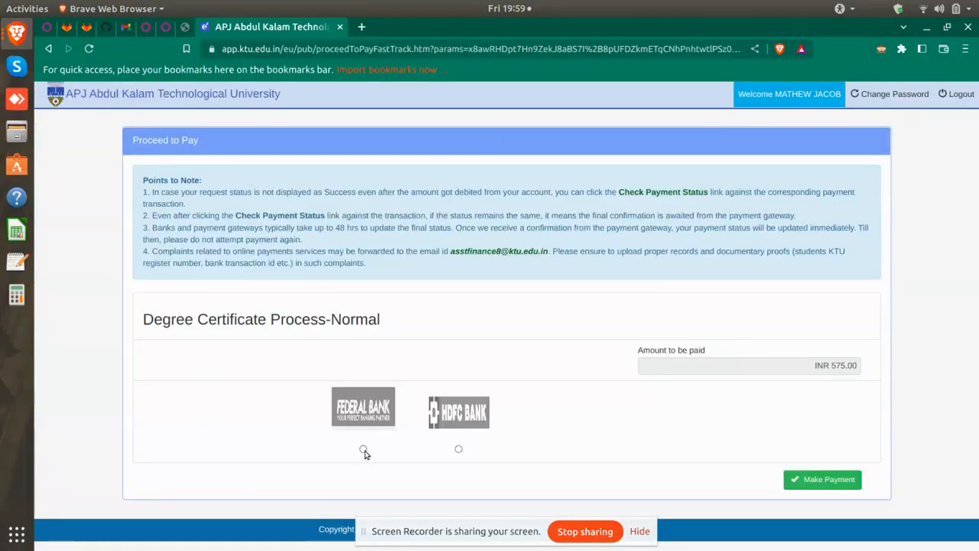
Retry the INR 575.00 payment through Federal Bank and dismiss the 'Window Already Opened' alert
click(364, 449)
click(798, 477)
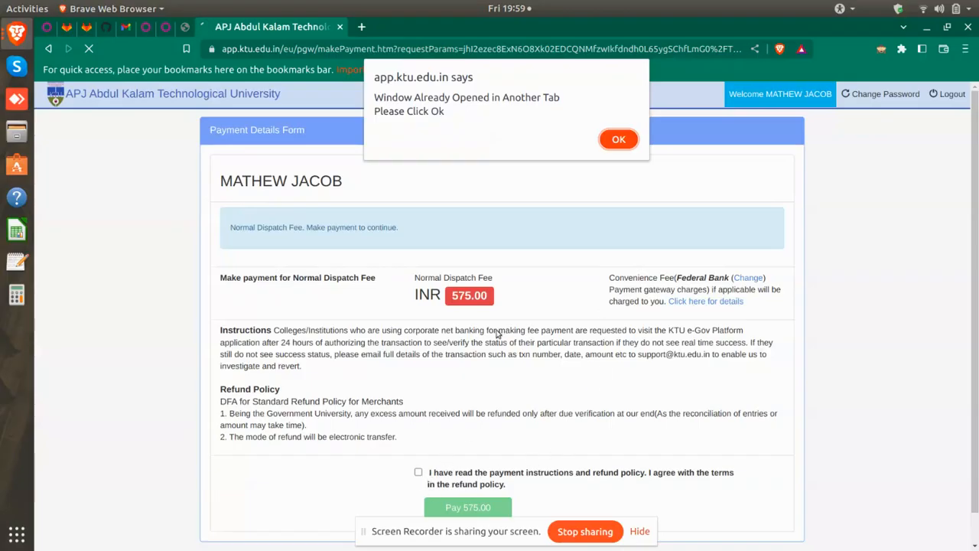
click(623, 144)
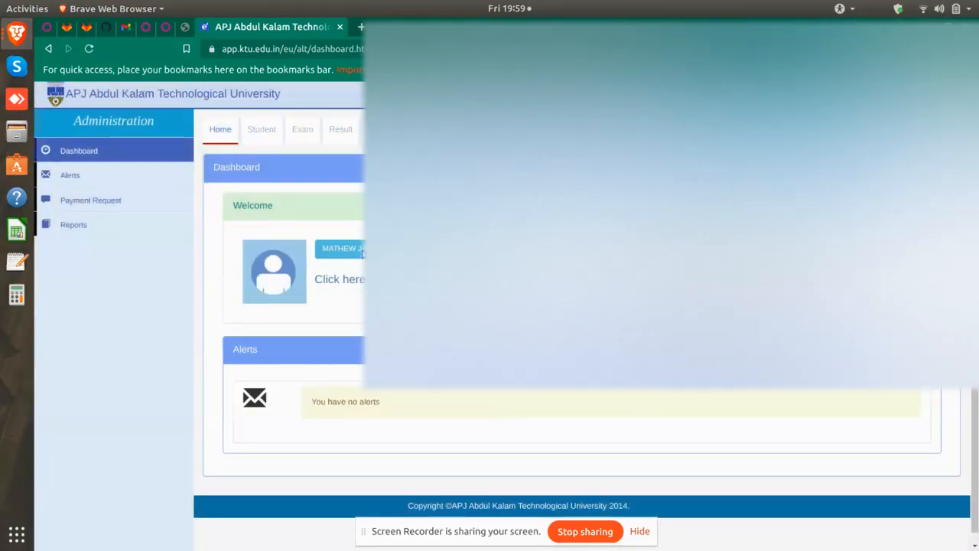
From the Student section's My Certificates list, start a Consolidated Grade Card request
click(248, 128)
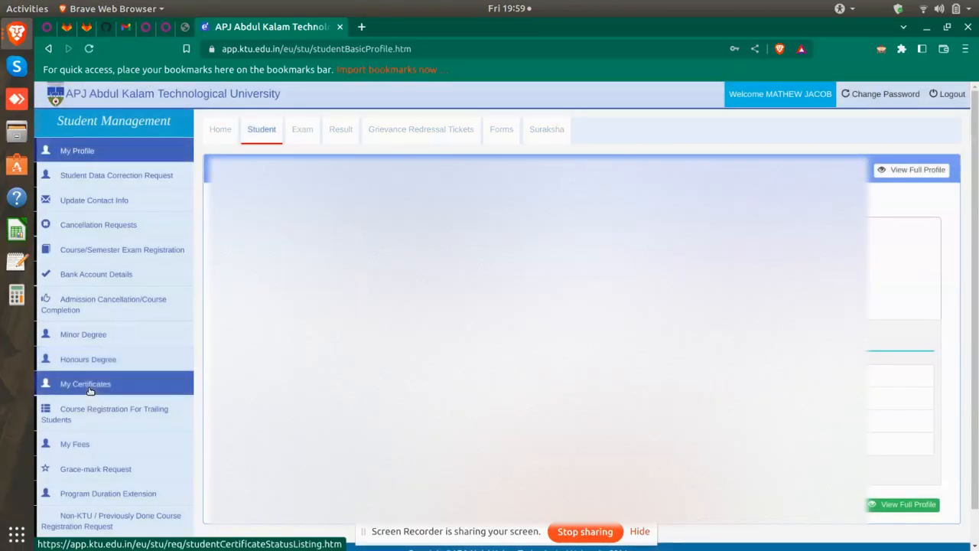
click(90, 387)
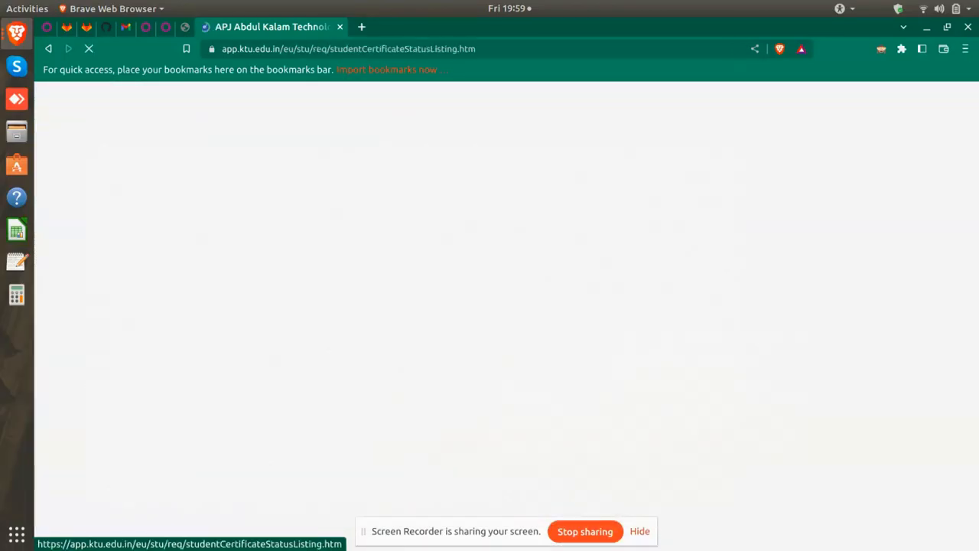
scroll(459, 305, down, 2)
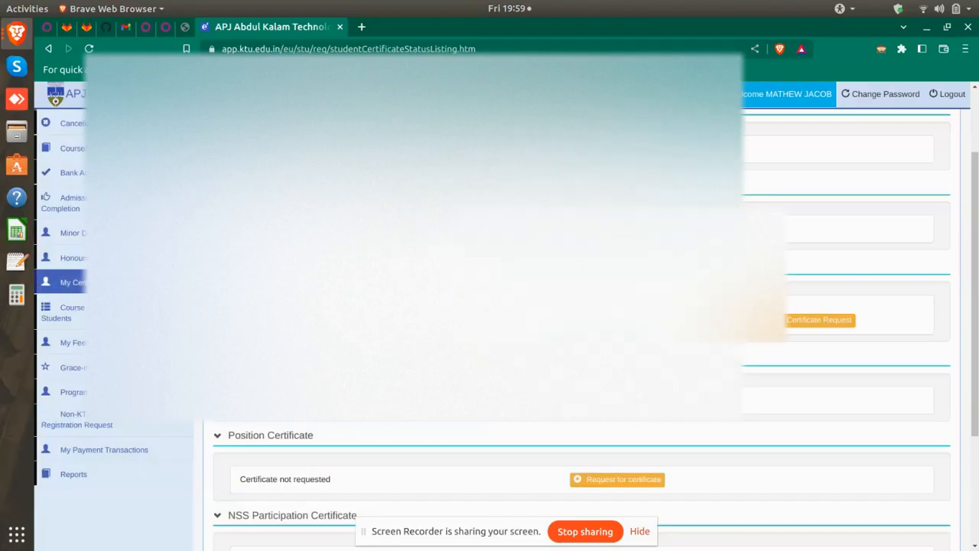
click(759, 320)
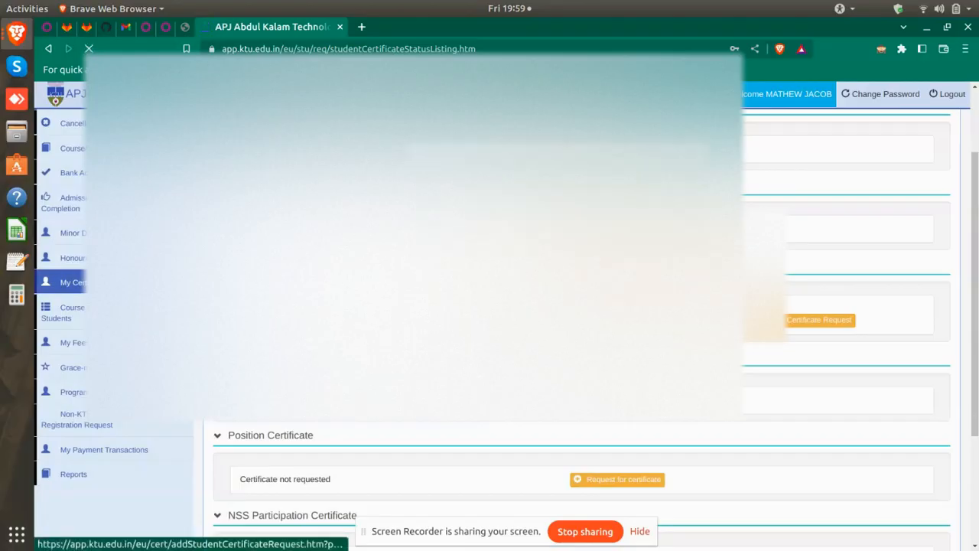
scroll(554, 423, down, 3)
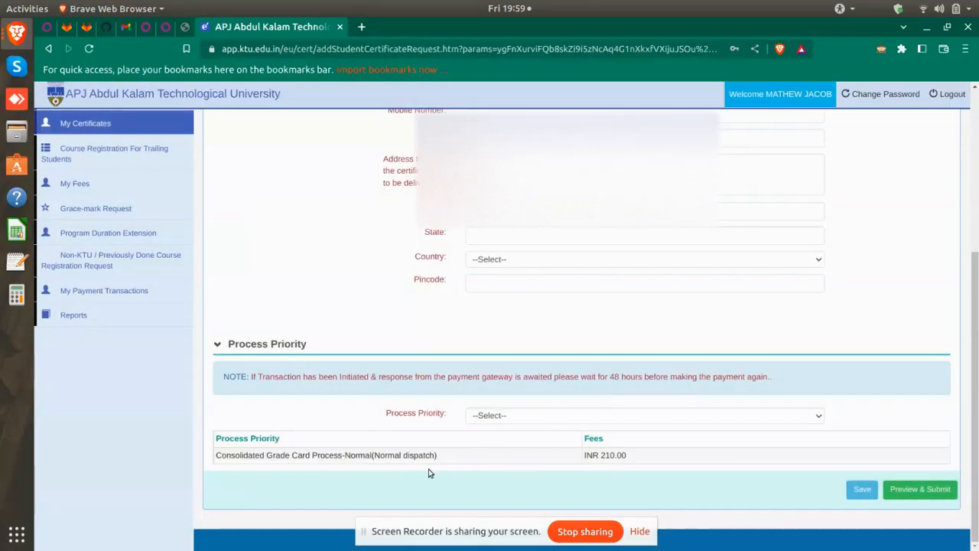
scroll(539, 471, up, 3)
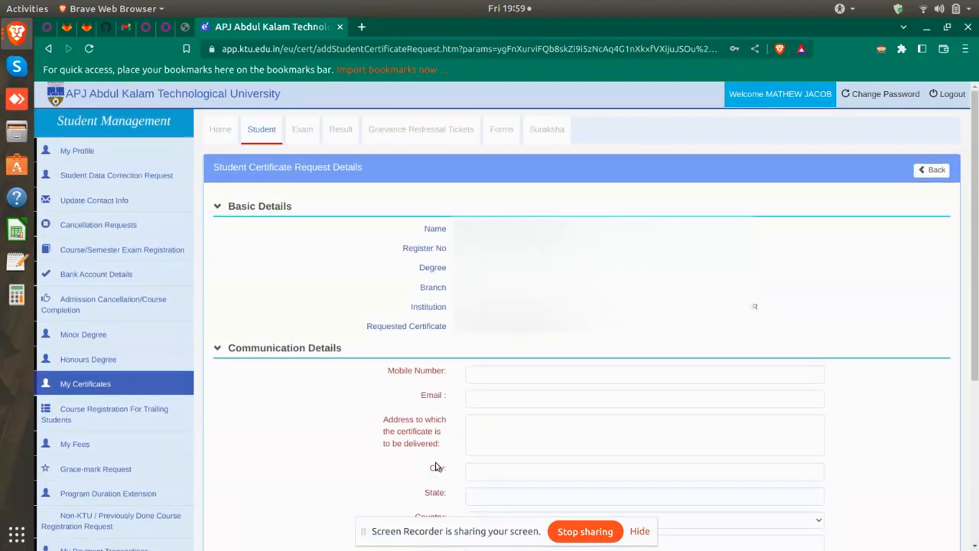
Return to My Certificates and start an Official Transcript request instead
click(106, 386)
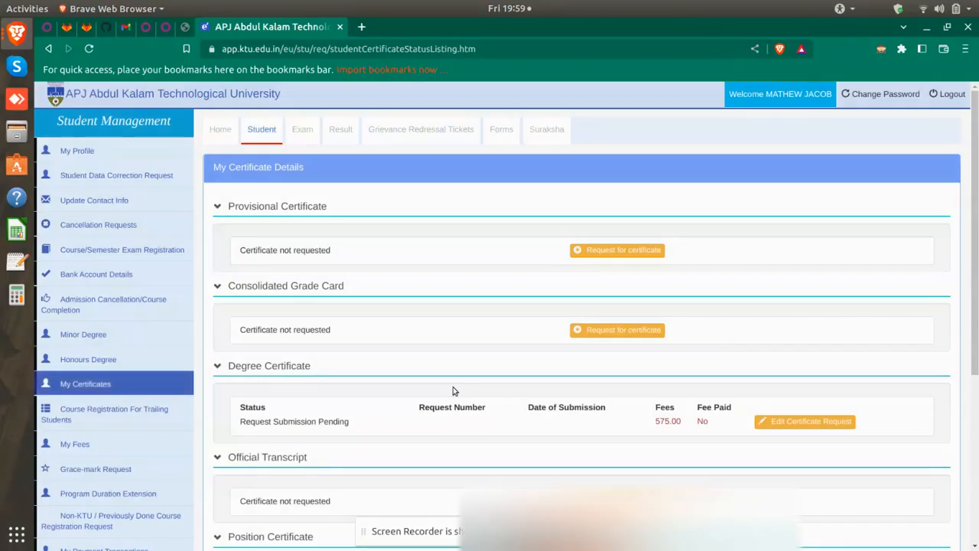
scroll(453, 388, down, 3)
scroll(451, 391, down, 3)
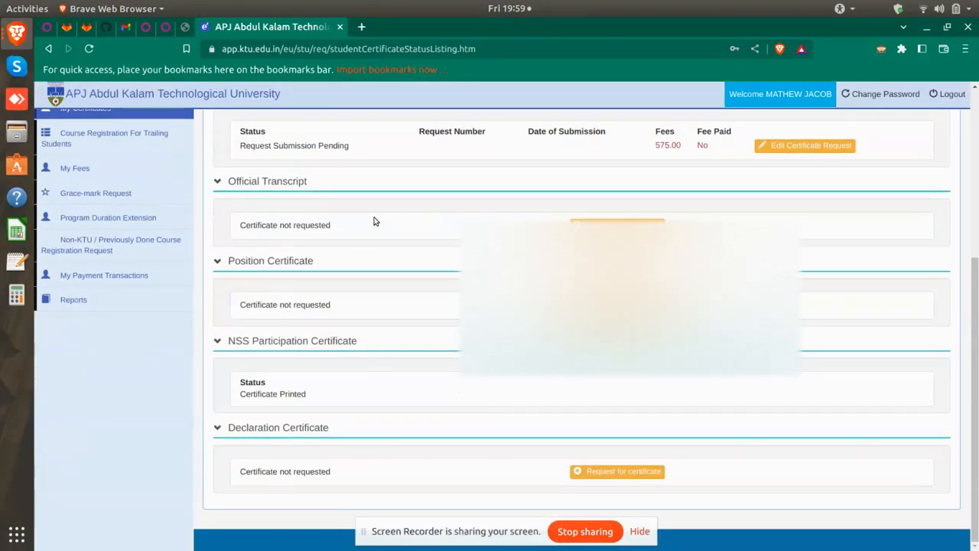
click(617, 471)
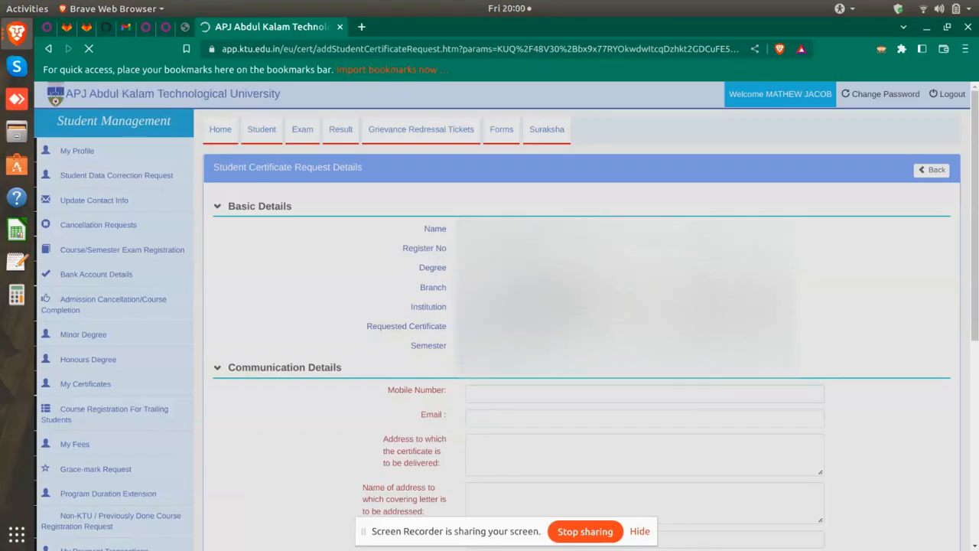
scroll(581, 322, down, 4)
scroll(647, 232, down, 3)
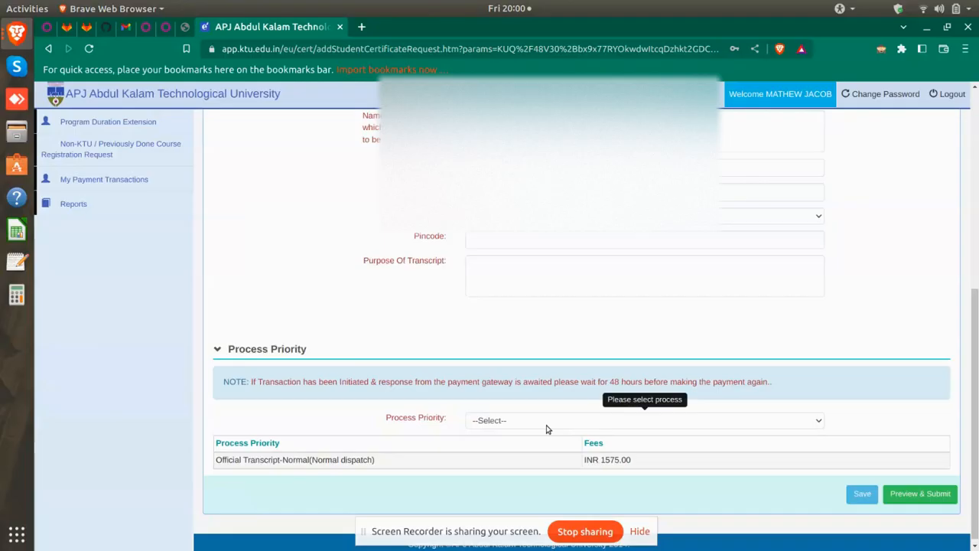
click(498, 423)
click(495, 422)
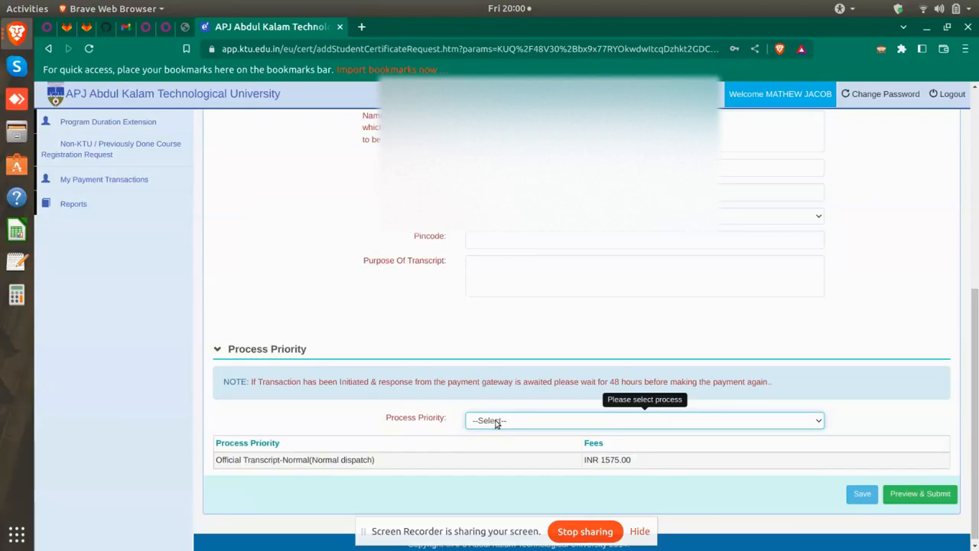
click(496, 422)
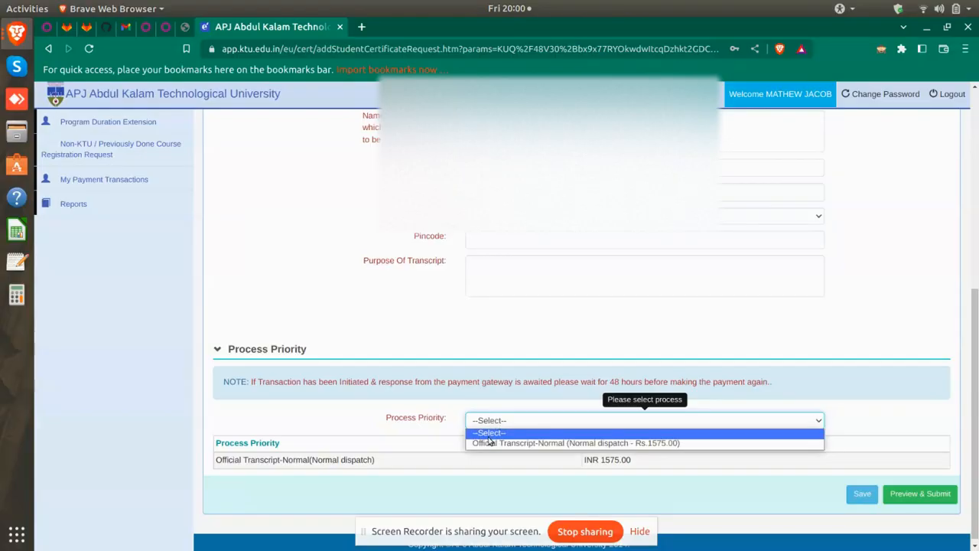
click(404, 425)
scroll(677, 425, up, 3)
scroll(676, 425, up, 5)
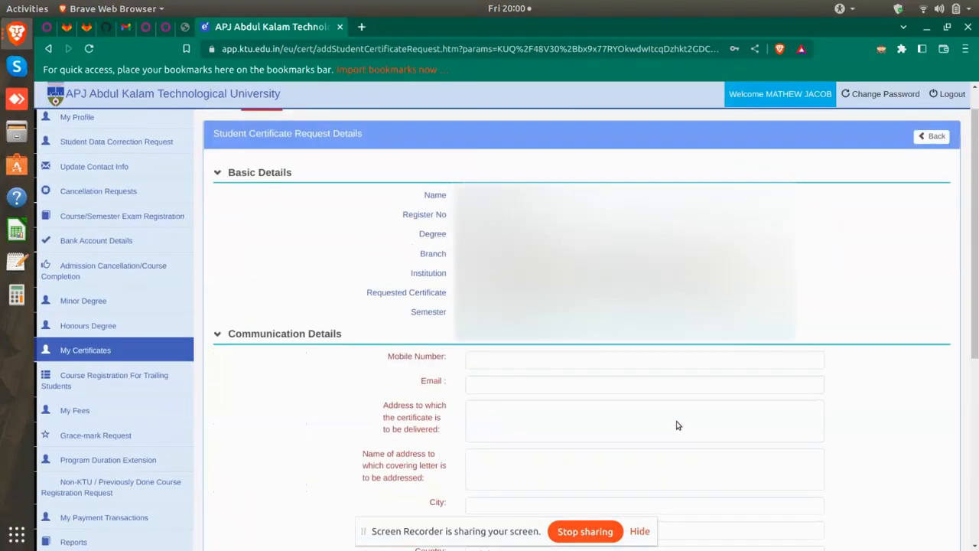
Check that the Degree Certificate shows Request Submission Pending, then log out
click(152, 354)
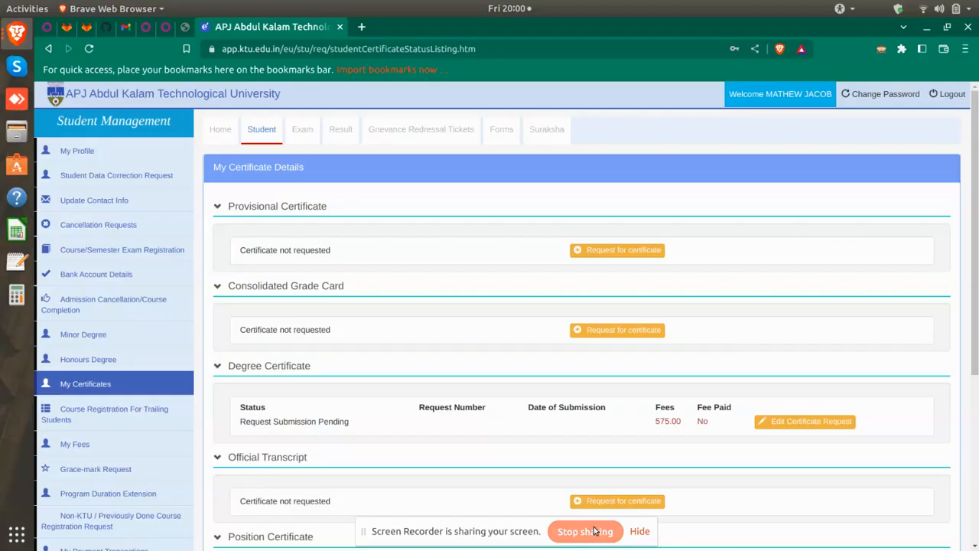
click(954, 94)
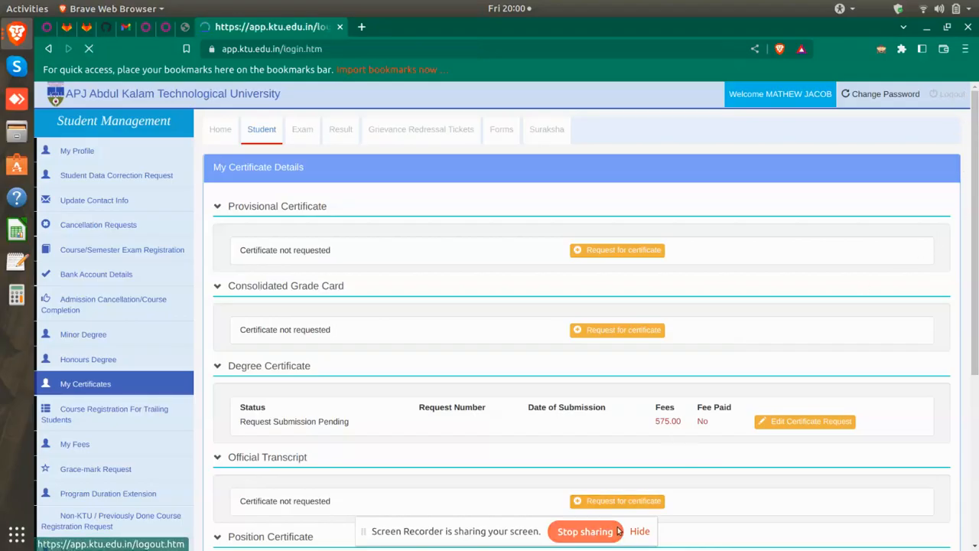